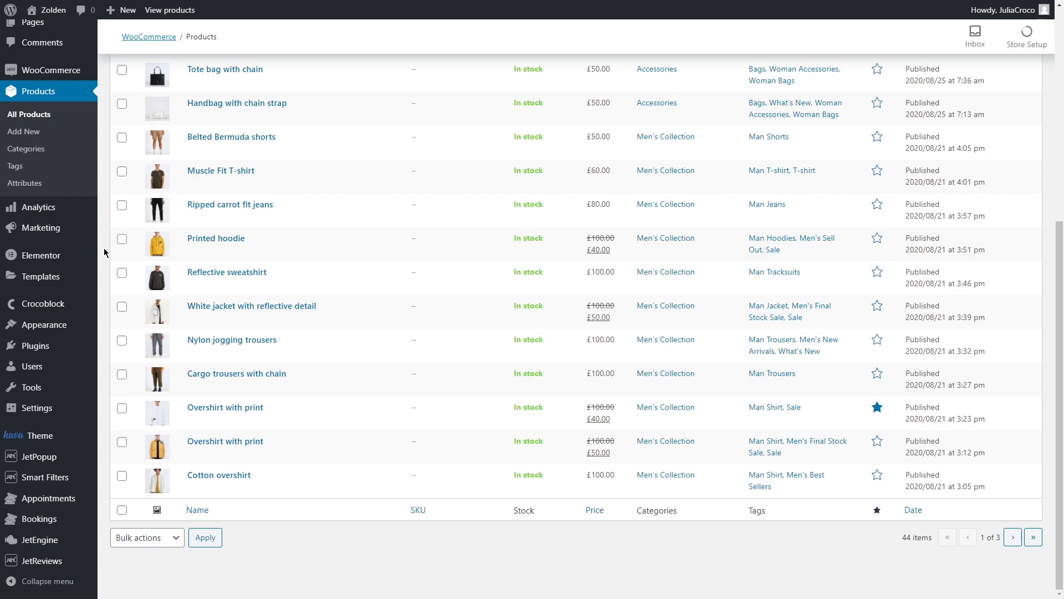
- In the JetWooBuilder general settings, enable the thumbnail effect with Slide Left and turn on Woocommerce Pages Templates Styles
mouse_move(67, 304)
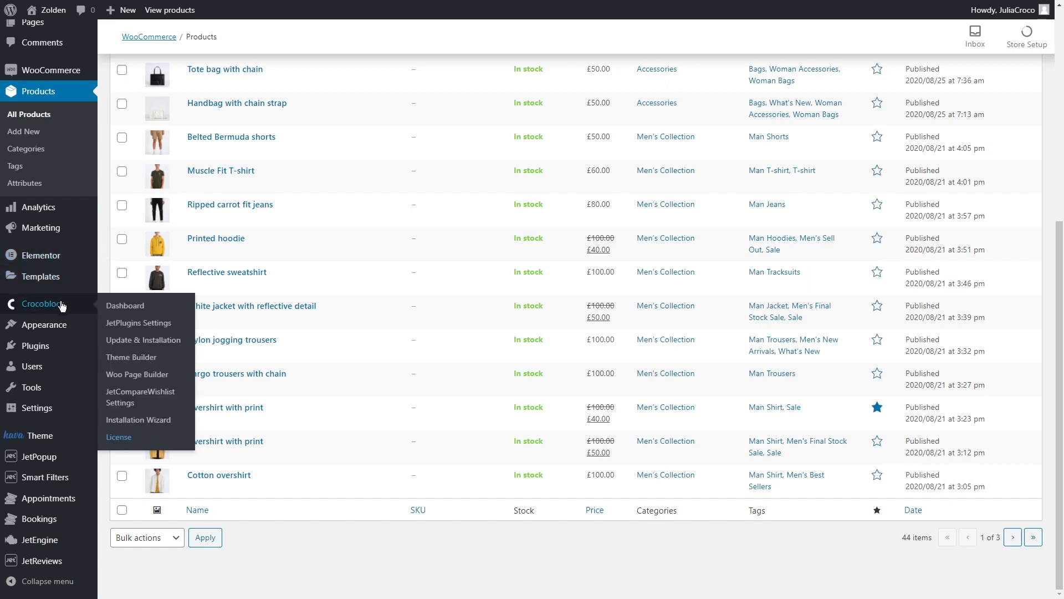
left_click(127, 306)
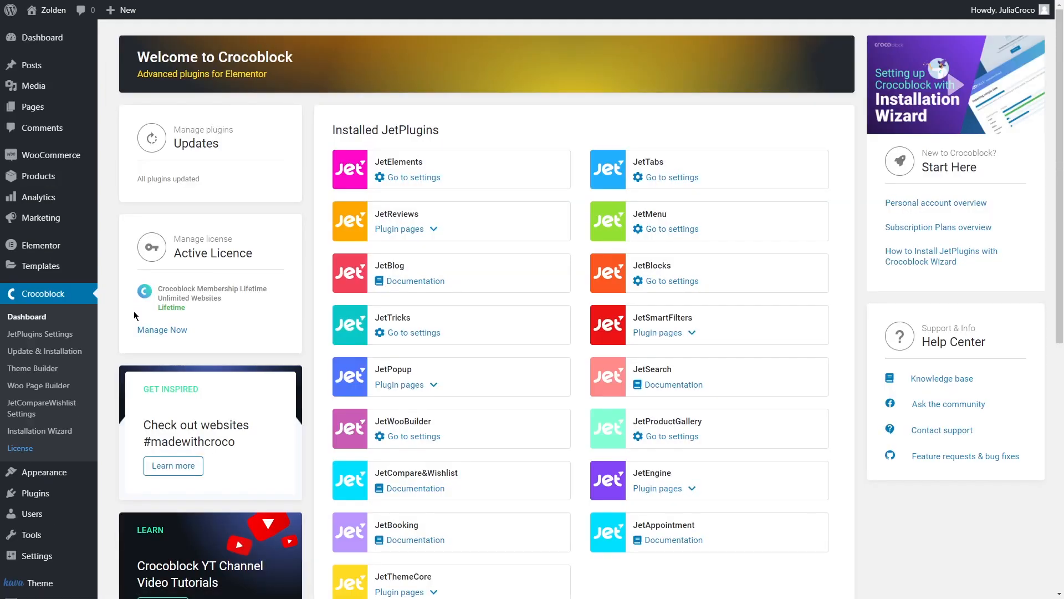
left_click(417, 437)
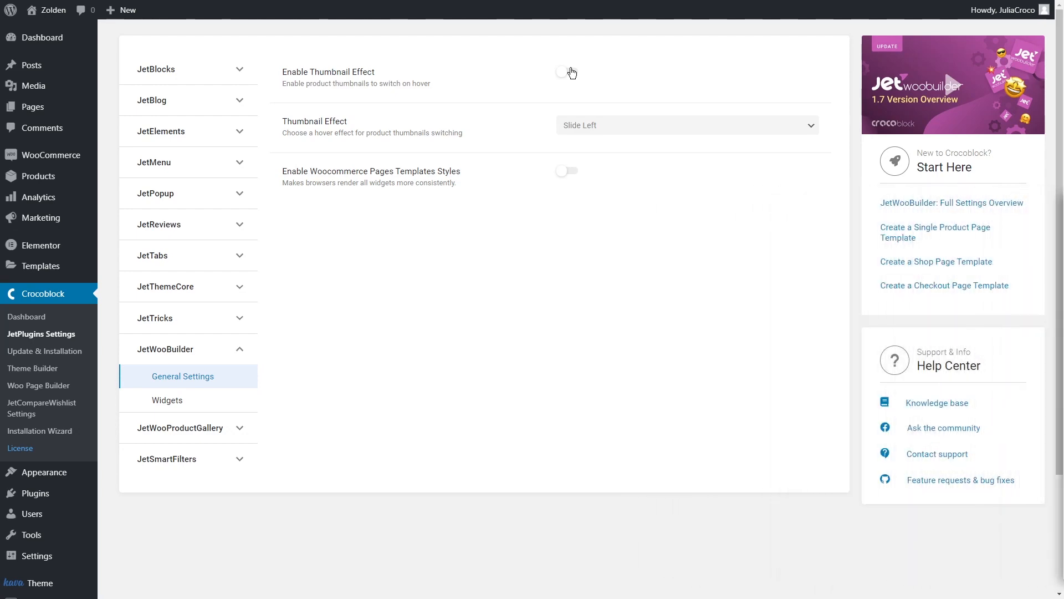
left_click(568, 72)
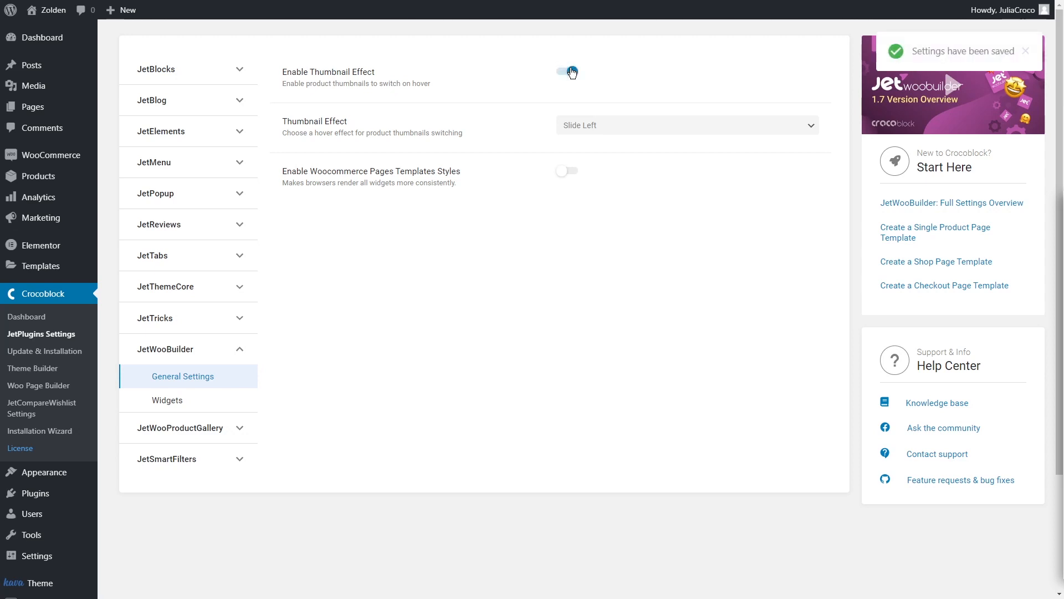
left_click(607, 127)
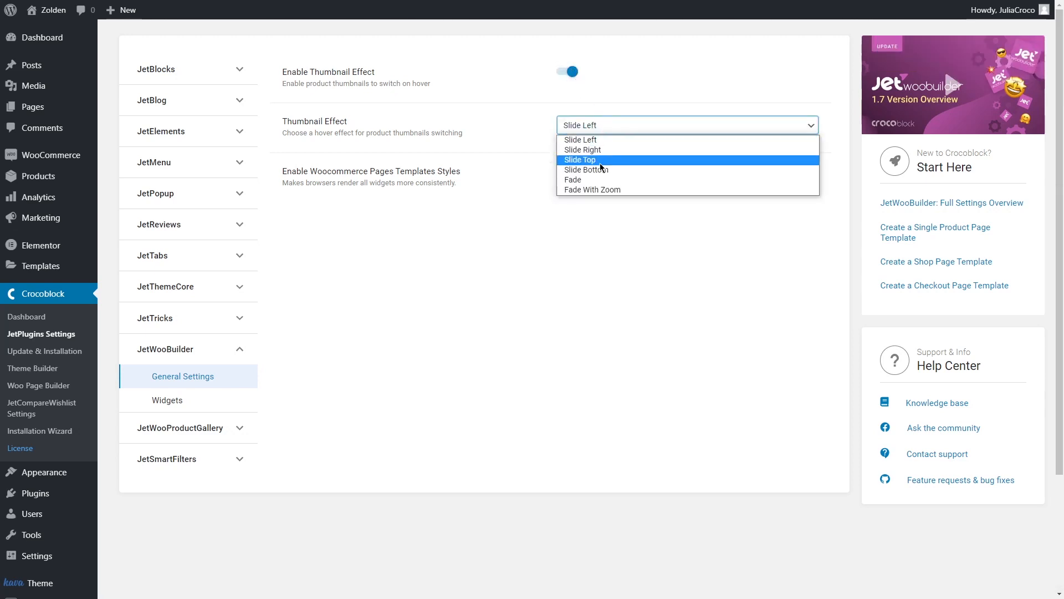
left_click(597, 139)
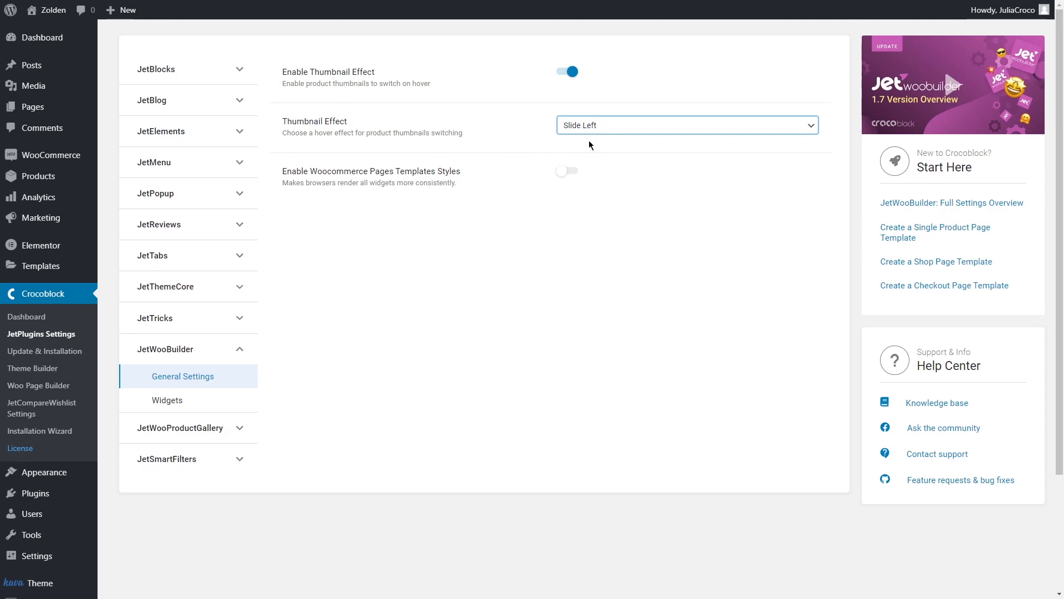
left_click(574, 175)
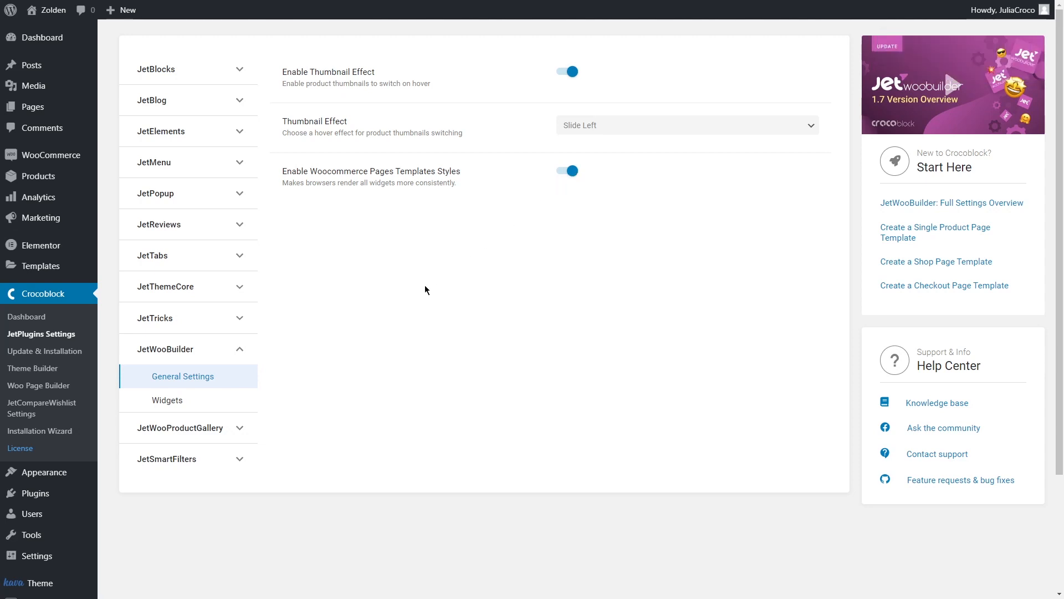
- Look through the JetWooBuilder widget list from the global widgets down to the My Account page widgets
left_click(210, 396)
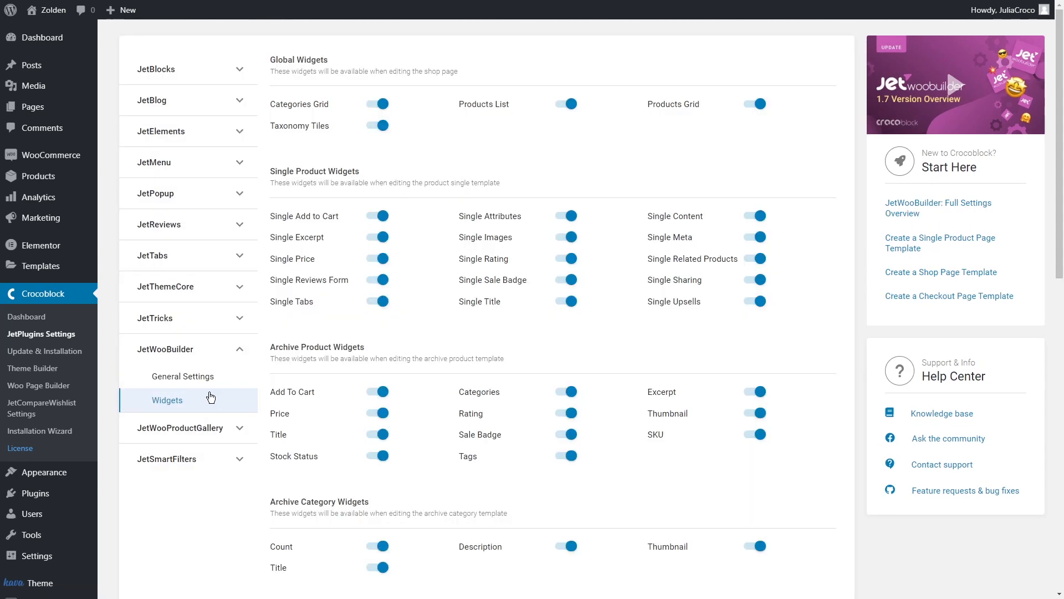
scroll(263, 381, "down", 1)
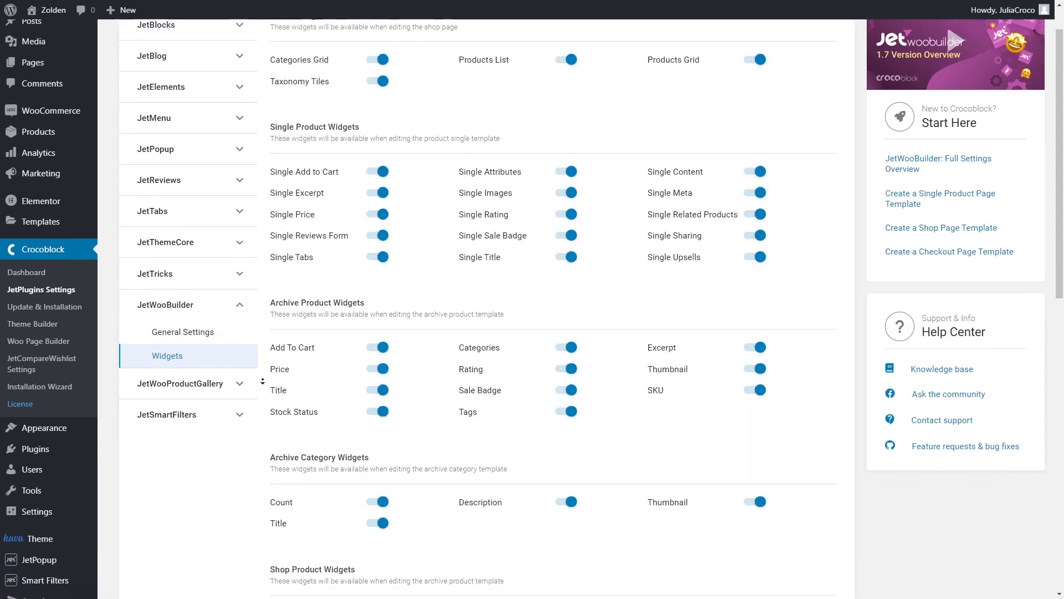
scroll(262, 381, "down", 5)
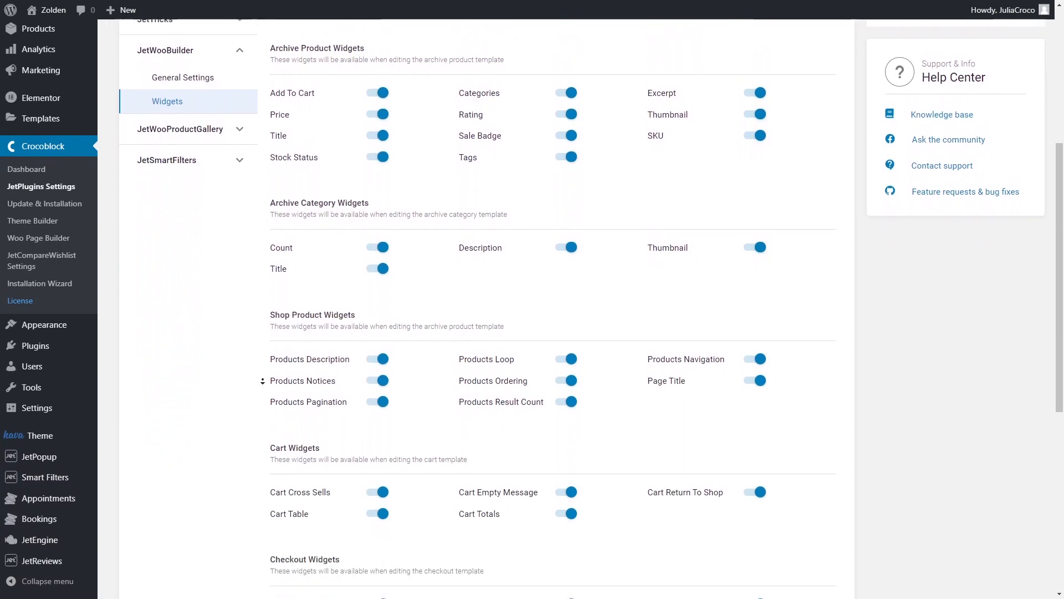
scroll(263, 381, "down", 5)
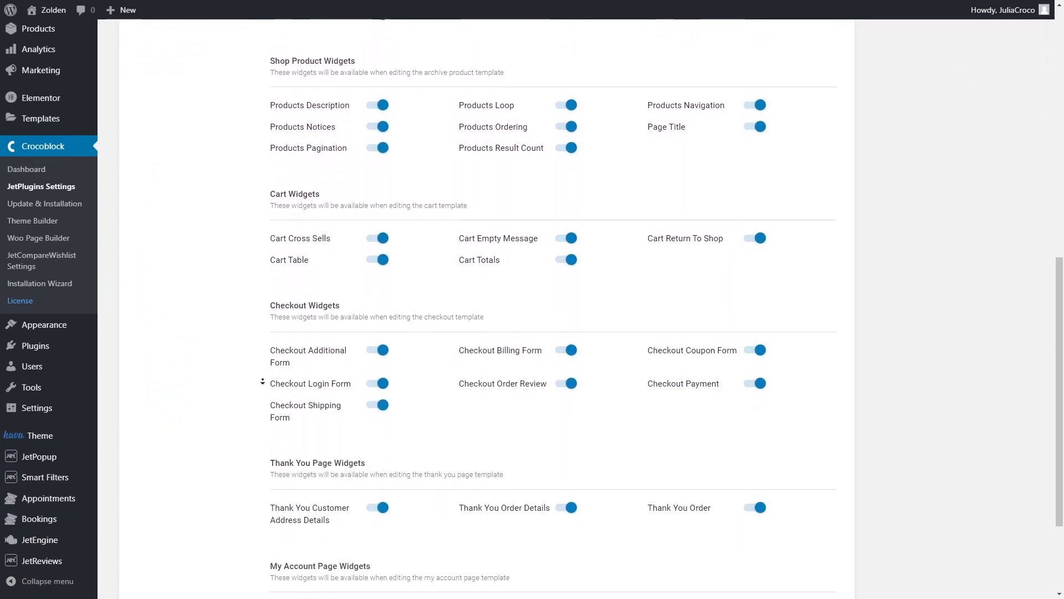
scroll(262, 381, "down", 3)
scroll(260, 335, "up", 1)
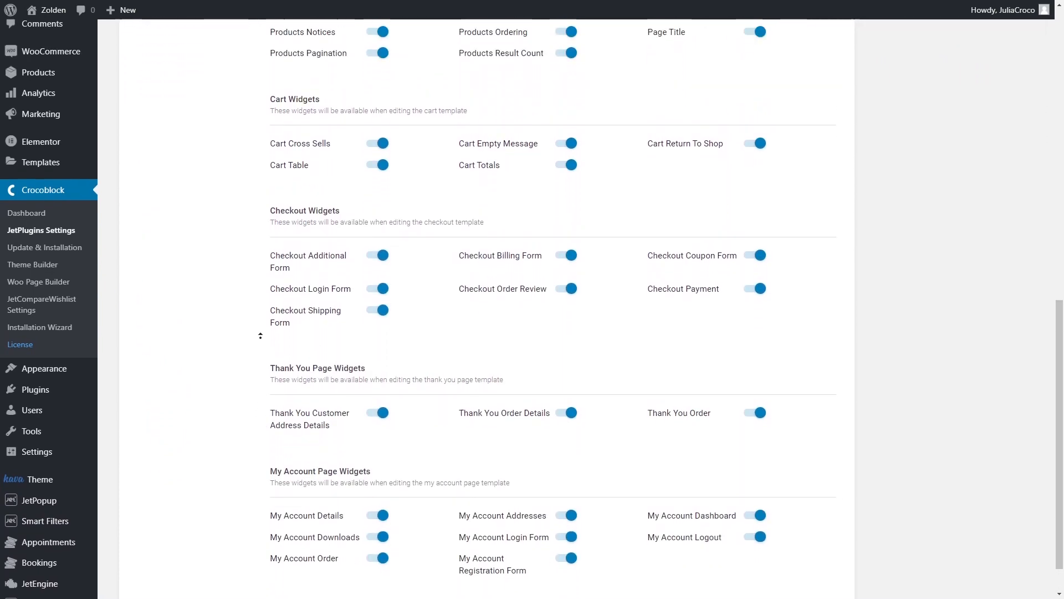
scroll(260, 336, "up", 15)
- Disable the Single Add to Cart, Taxonomy Tiles and Products List widgets, and re-enable all three
left_click(375, 216)
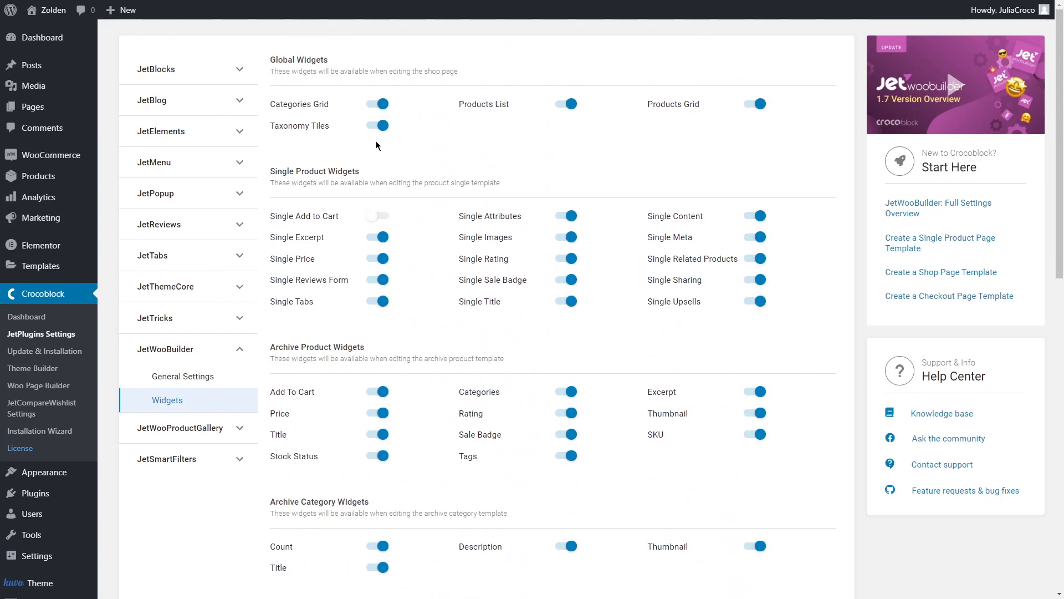
left_click(377, 125)
left_click(566, 104)
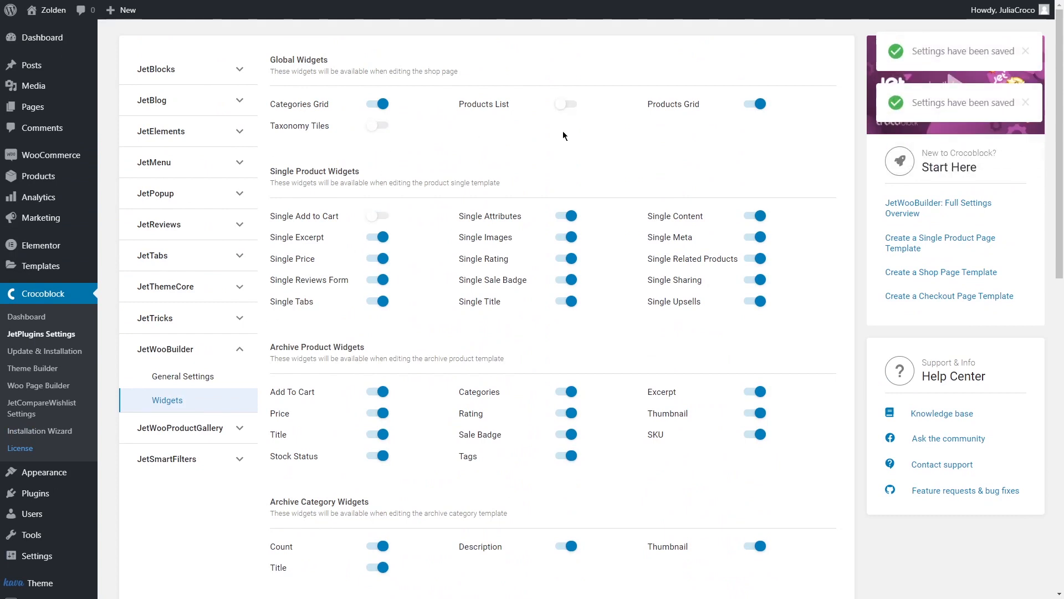
left_click(566, 104)
left_click(378, 126)
left_click(381, 216)
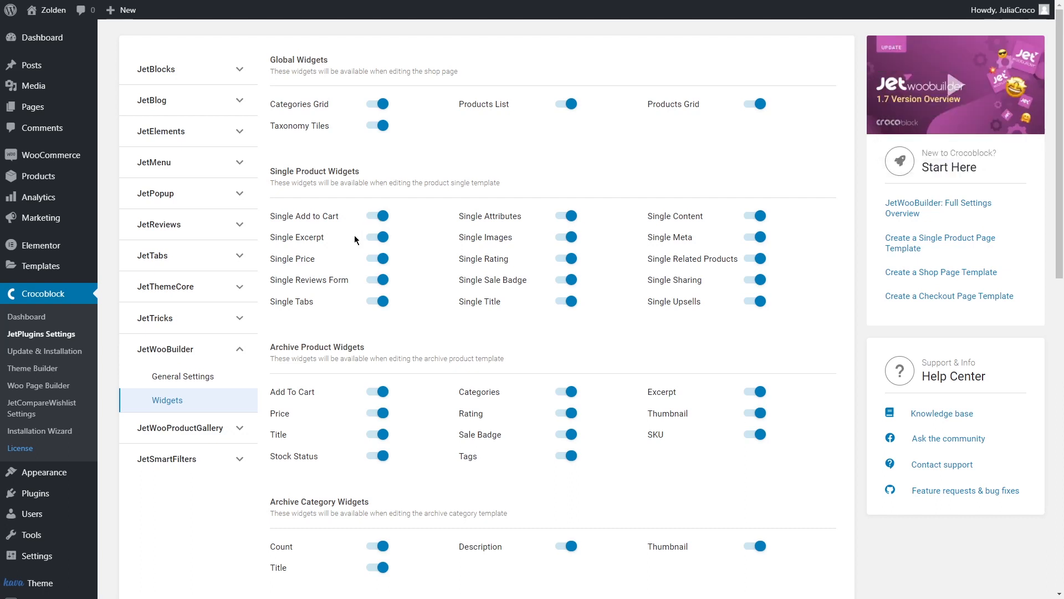
- Review the Wishlist options and the available widgets in the JetCompareWishlist settings
left_click(40, 409)
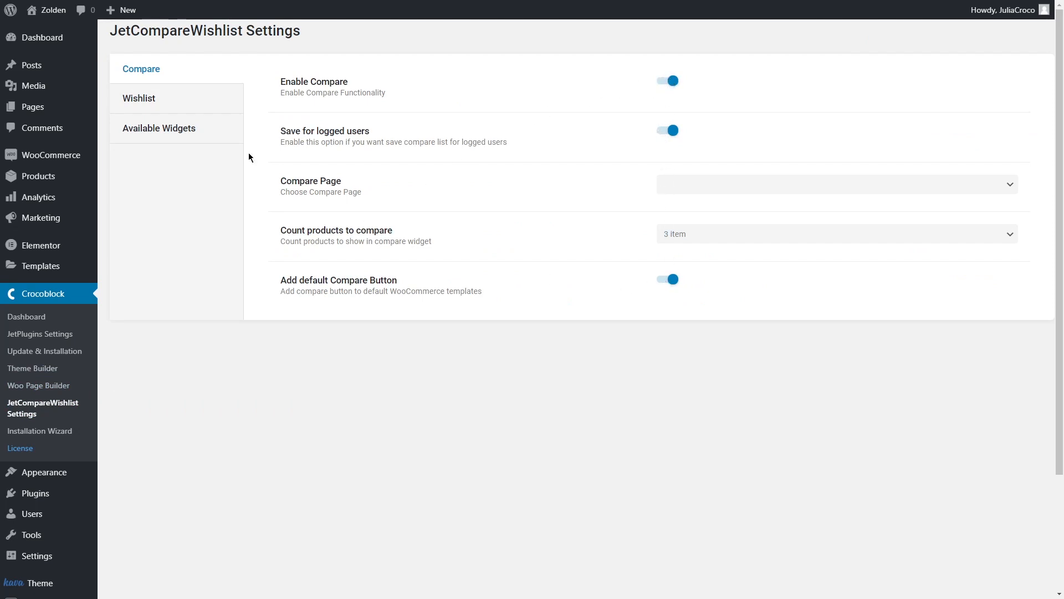
left_click(202, 98)
left_click(204, 129)
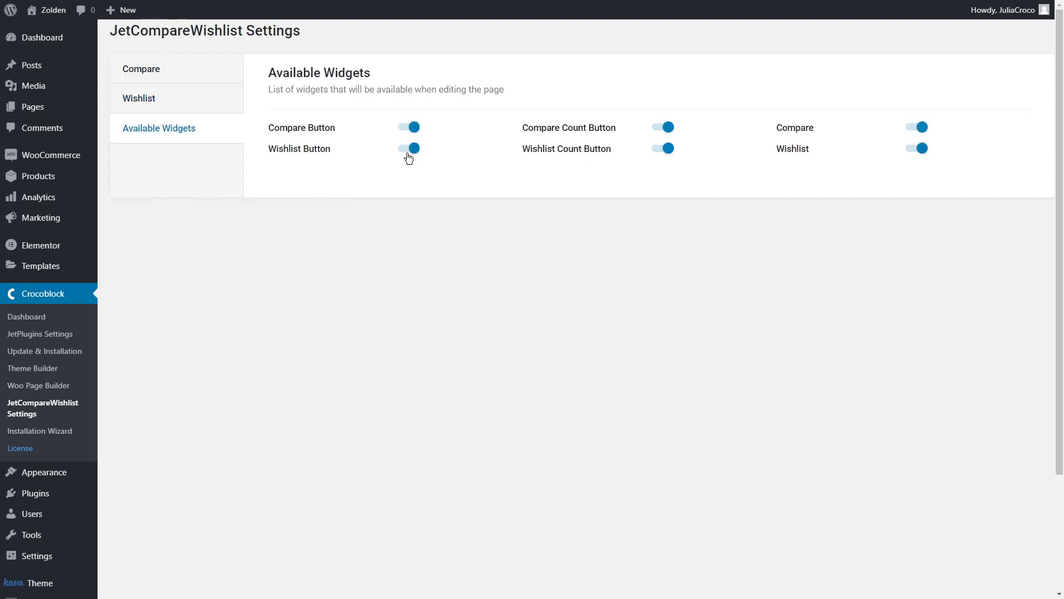
- Open the JetWooBuilder options within the WooCommerce settings to check the page template assignments
mouse_move(83, 157)
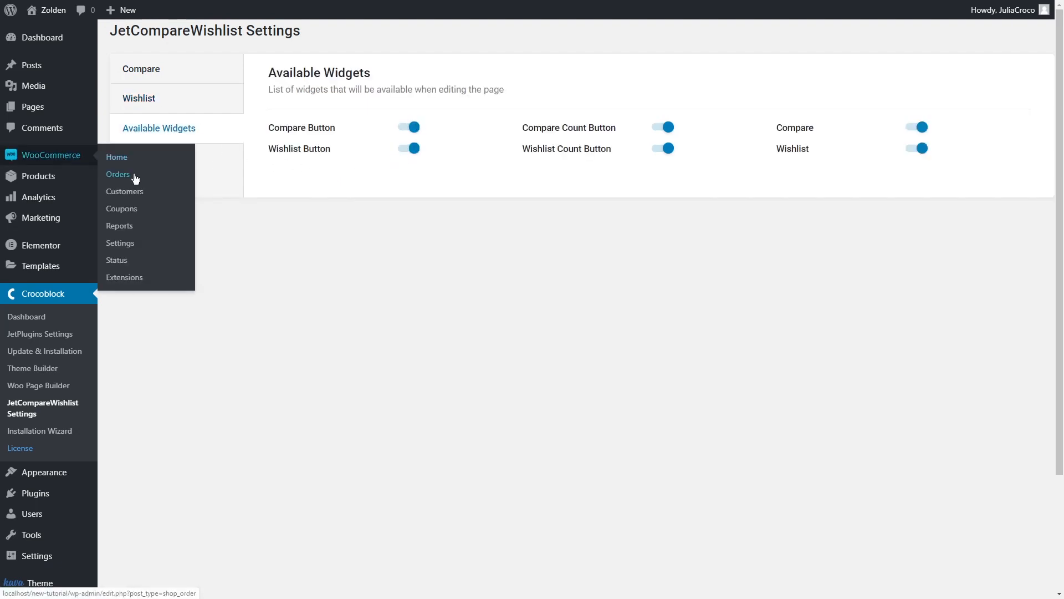
left_click(130, 244)
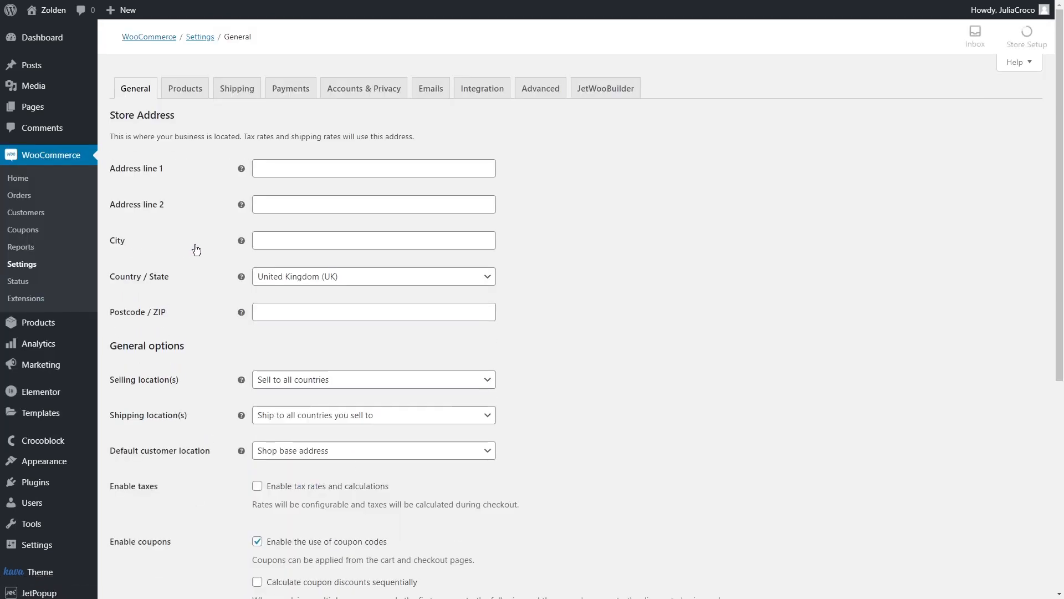
left_click(605, 89)
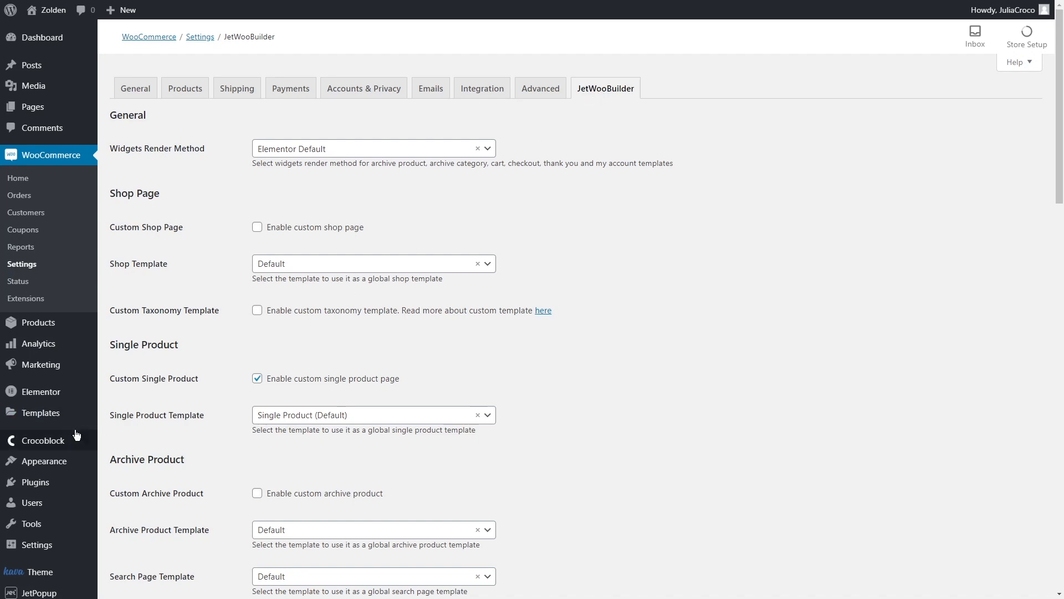
- Create a JetWooBuilder template of type Single named Single Product, starting from the first predesigned layout
mouse_move(61, 440)
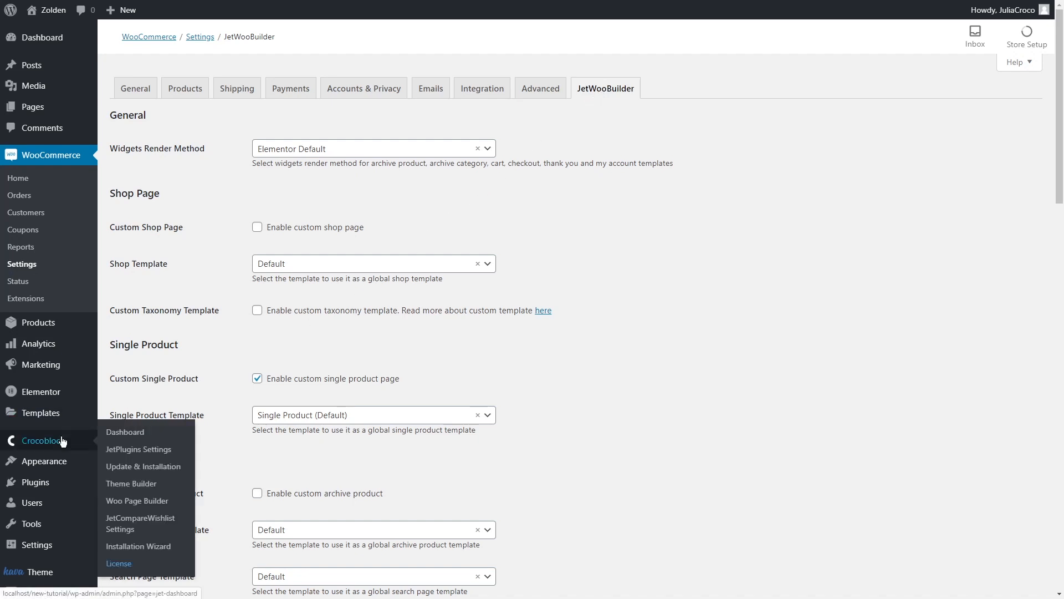
left_click(141, 501)
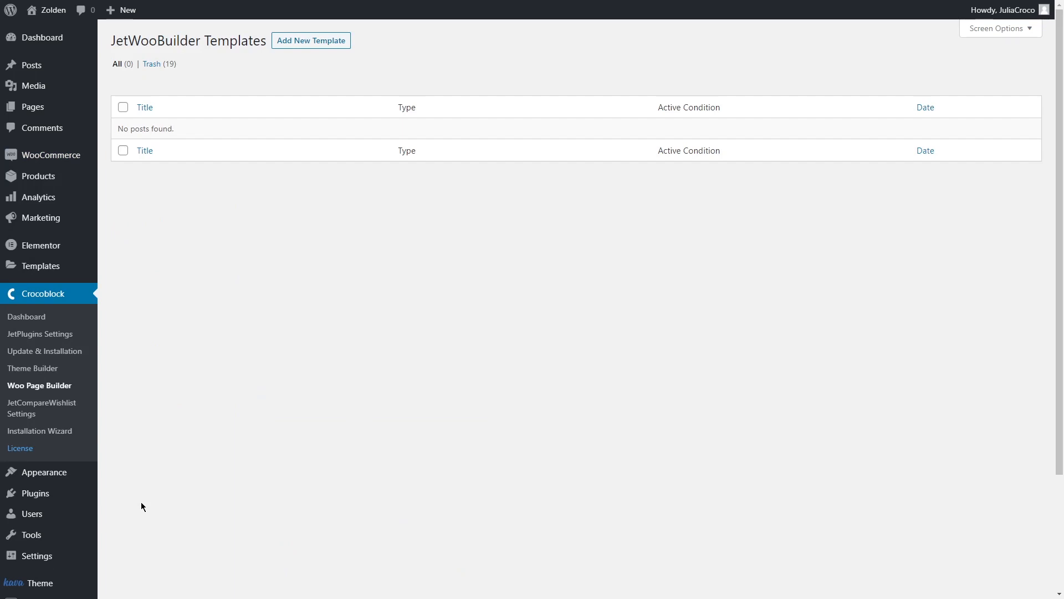
left_click(304, 41)
left_click(368, 168)
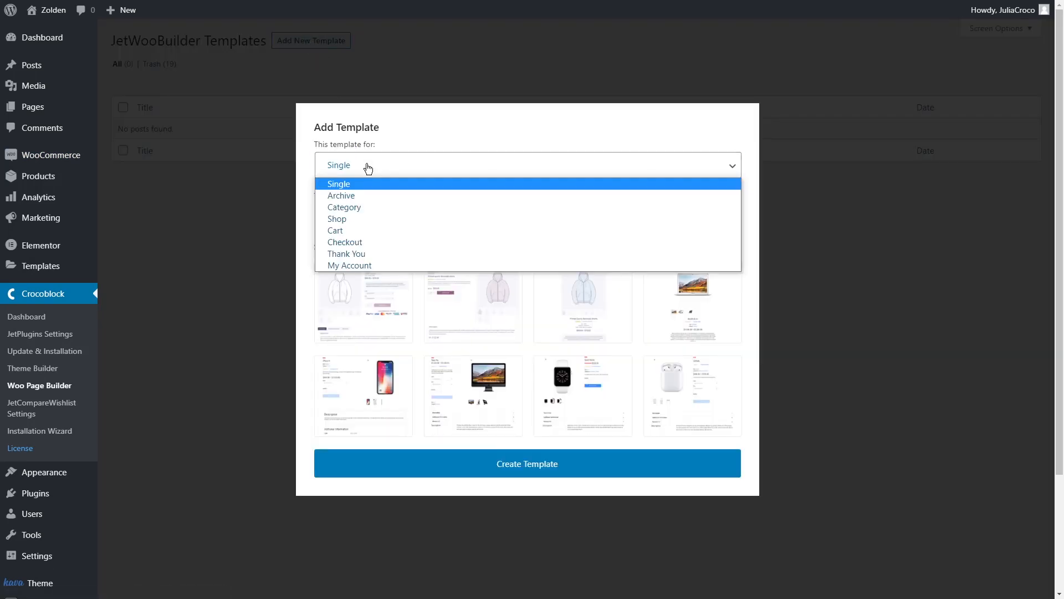
left_click(367, 183)
left_click(357, 218)
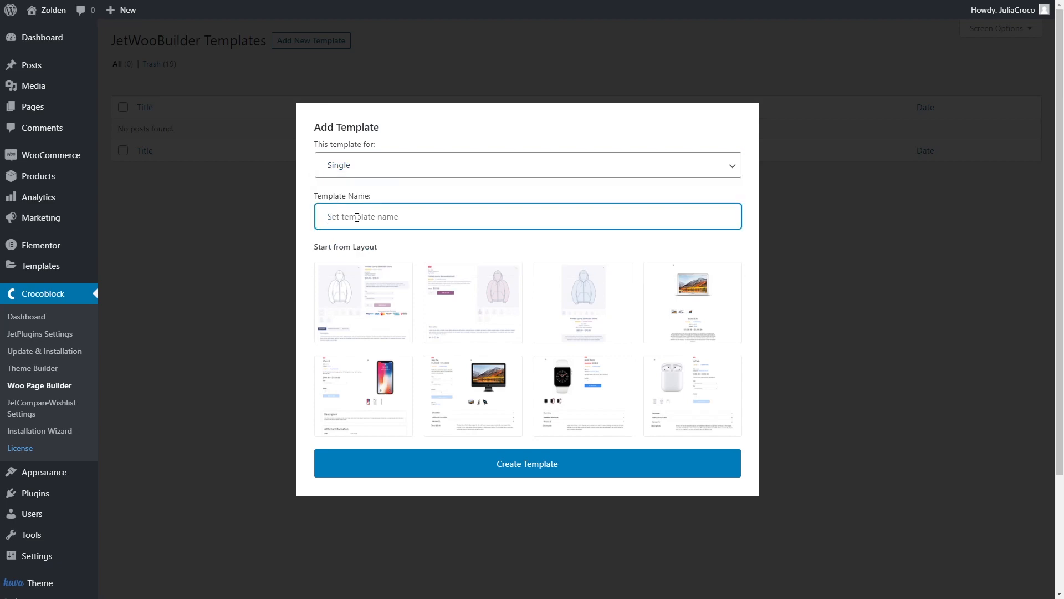
type("Single Product")
left_click(352, 295)
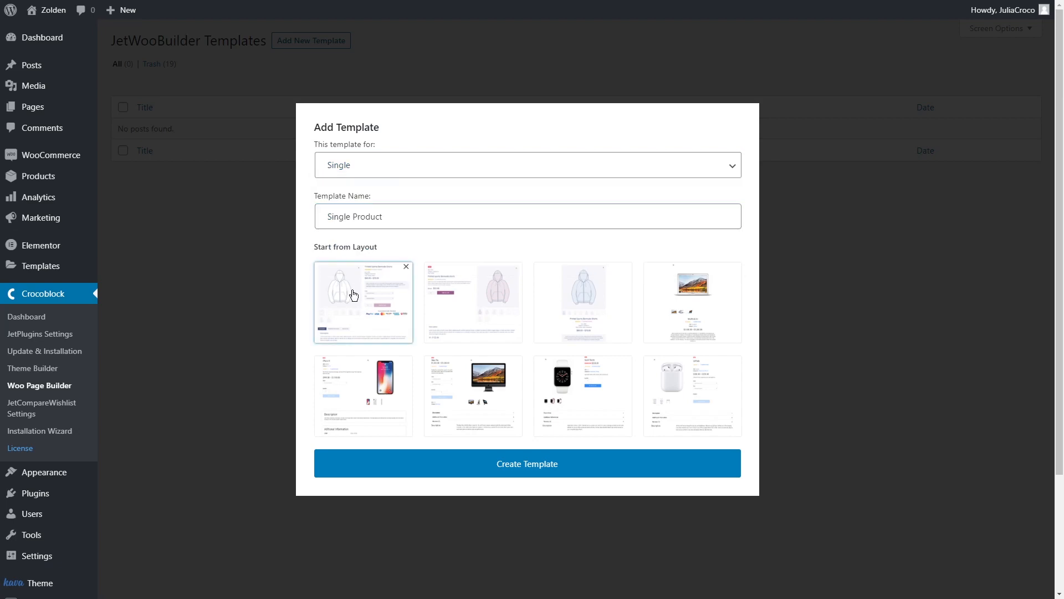
left_click(528, 464)
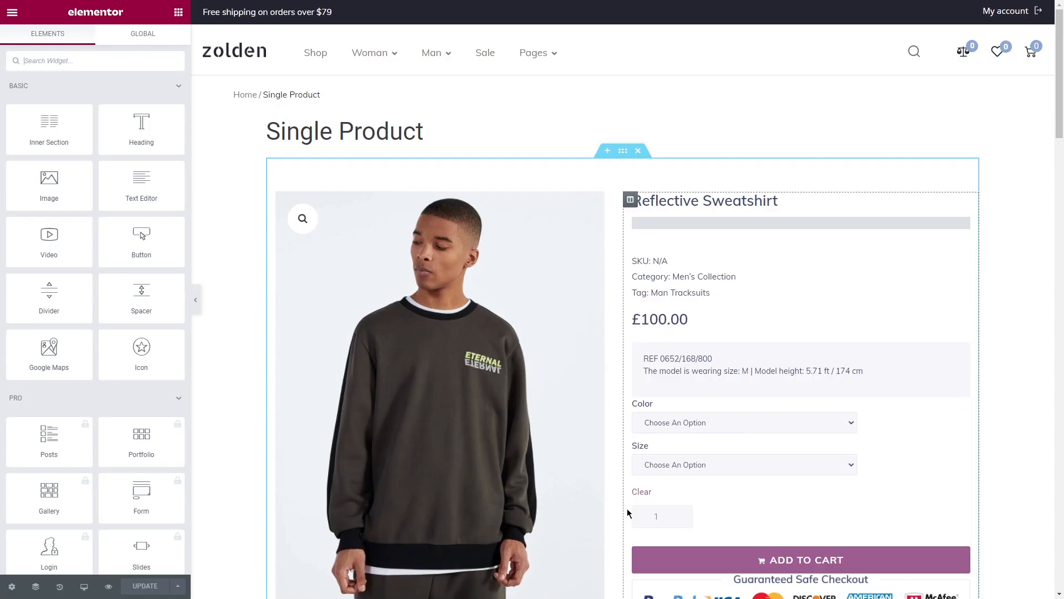
- Examine the Single Product layout and open the settings of its image gallery, title, meta, price, excerpt and add-to-cart widgets
middle_click(1007, 206)
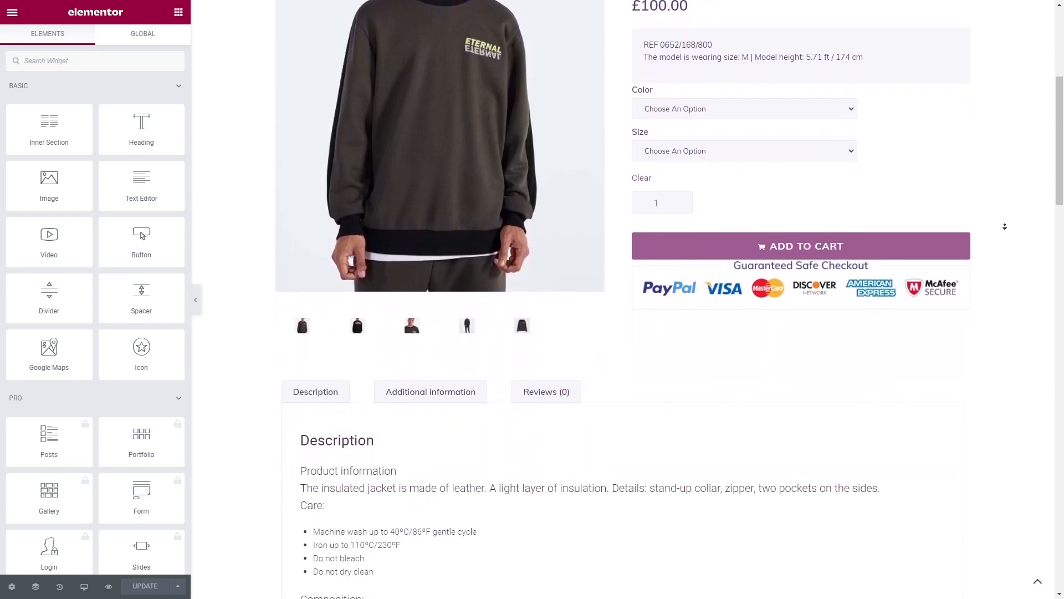
middle_click(1005, 226)
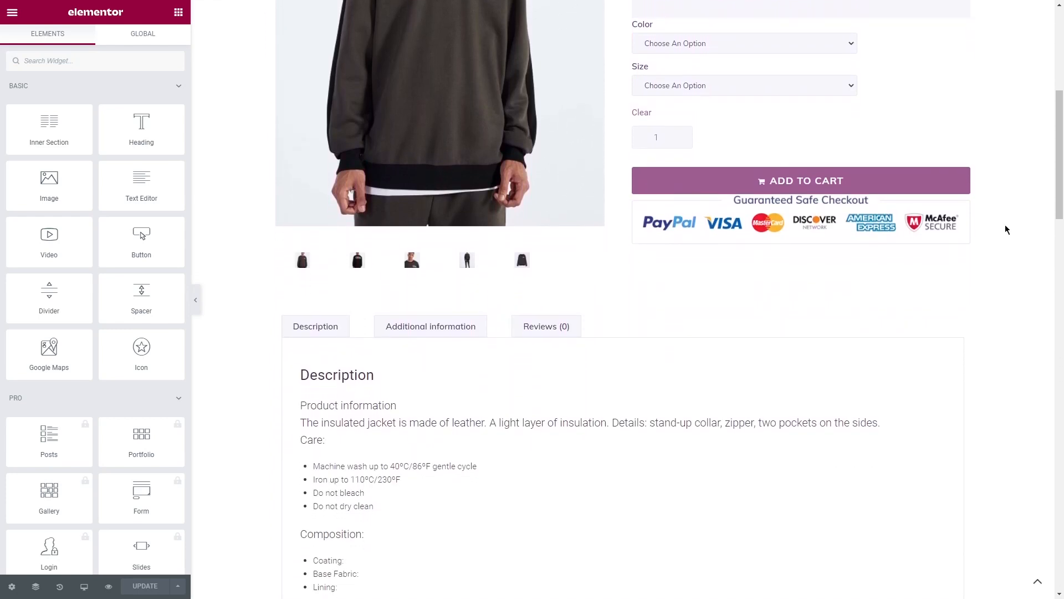
middle_click(1006, 228)
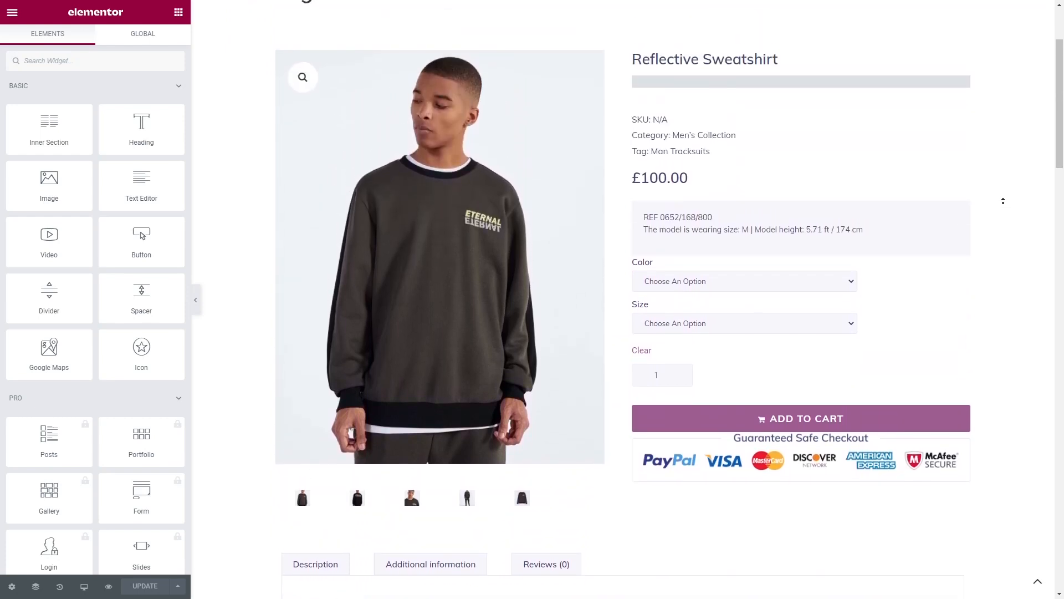
middle_click(1005, 206)
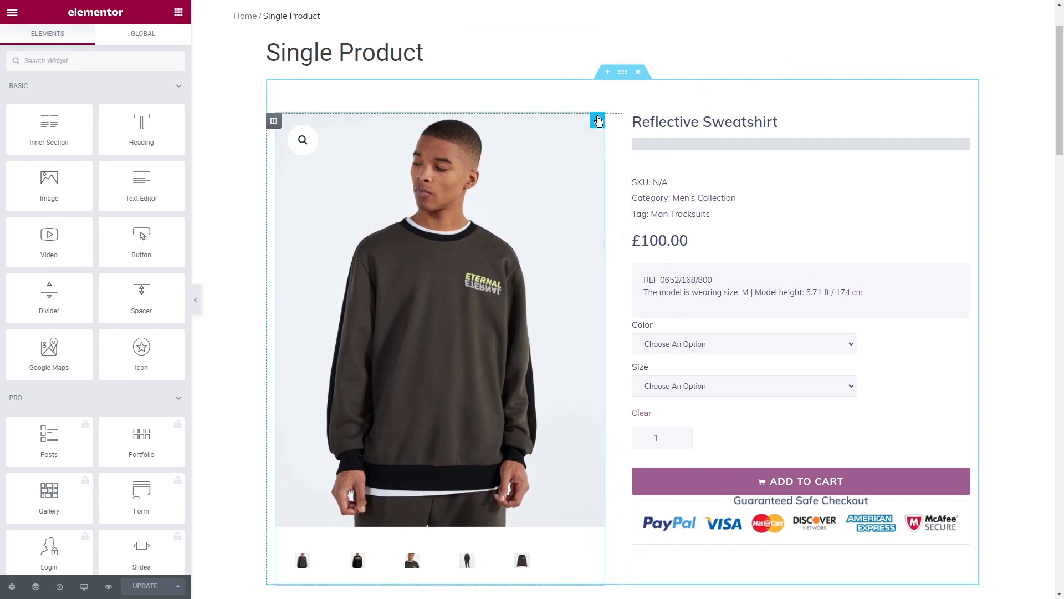
left_click(597, 121)
left_click(705, 122)
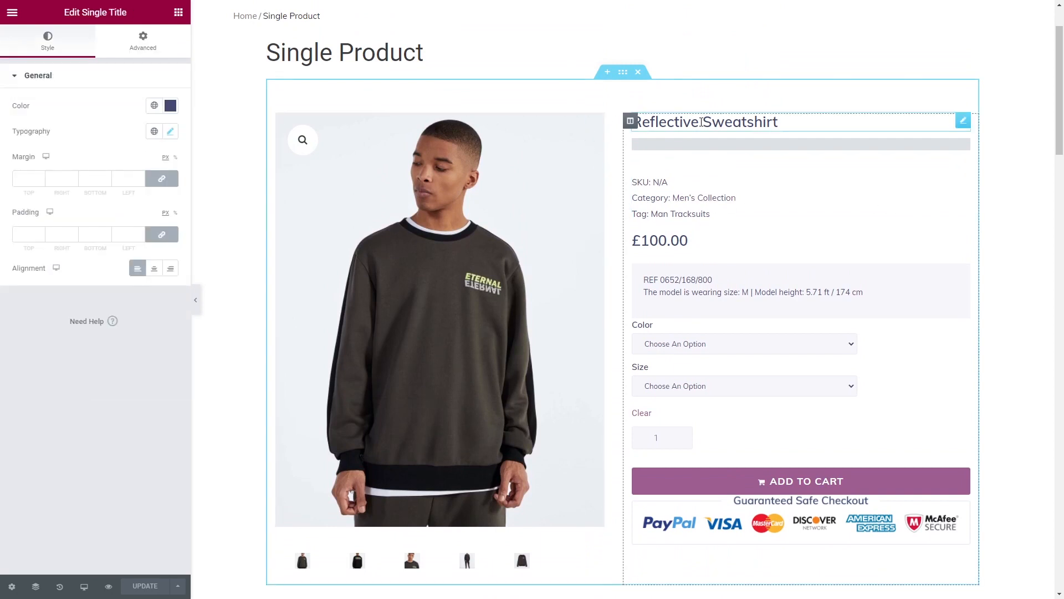
left_click(727, 157)
left_click(734, 213)
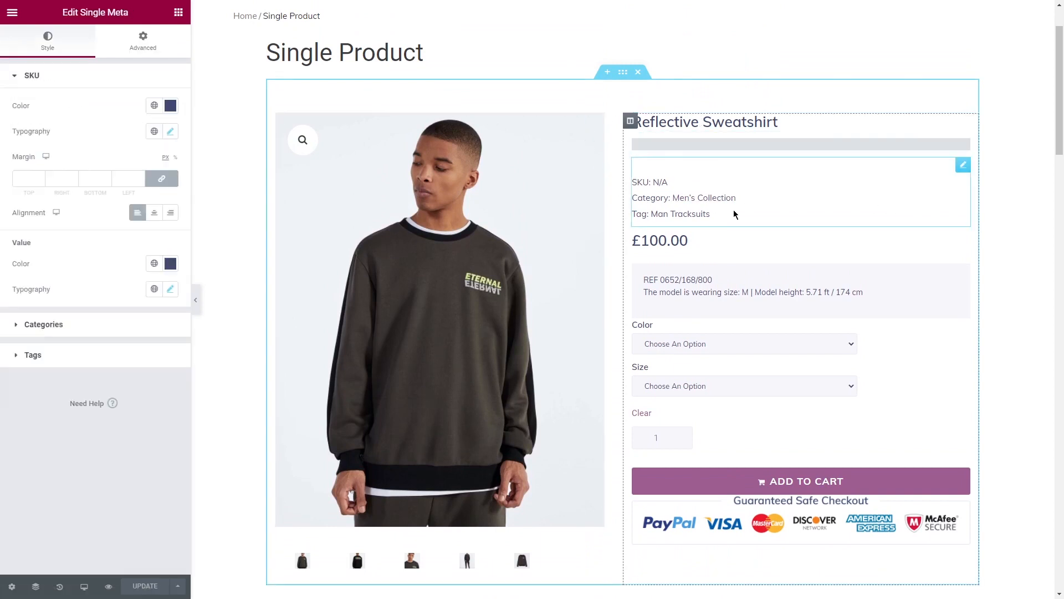
left_click(732, 240)
left_click(732, 275)
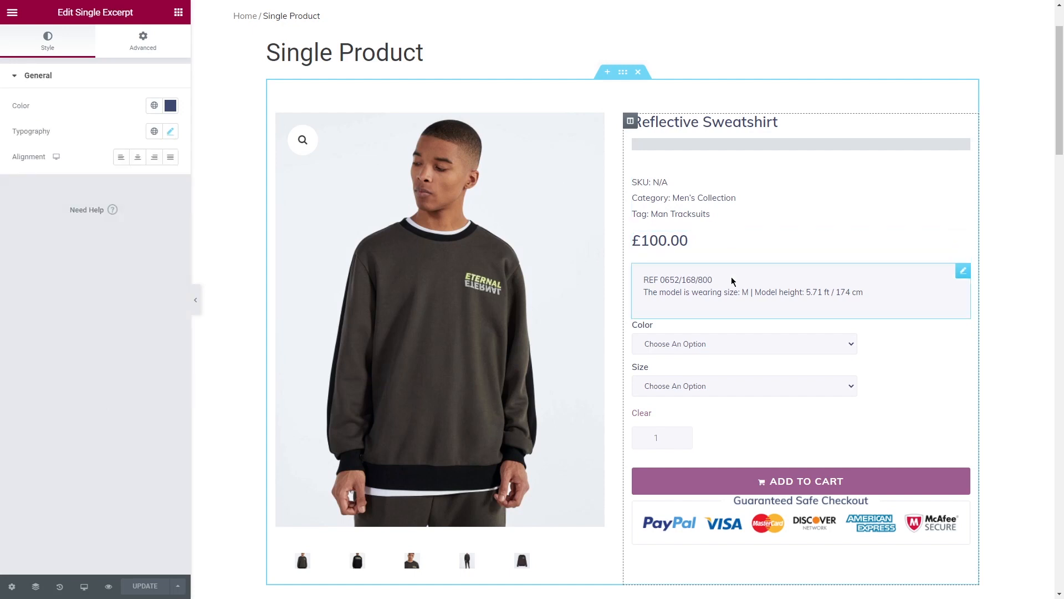
left_click(731, 333)
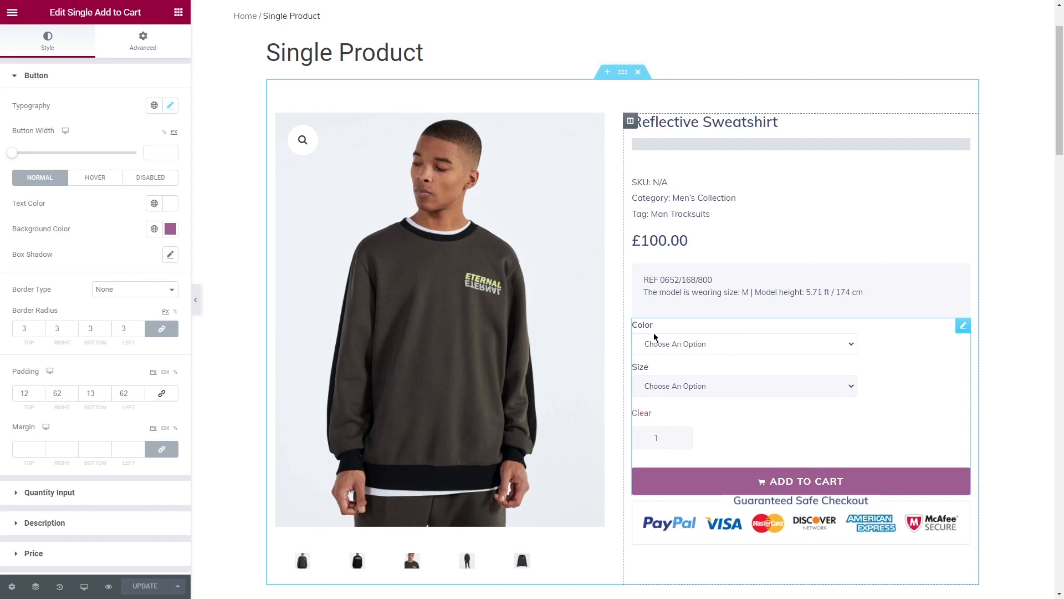
- Delete the Guaranteed Safe Checkout block beneath the add-to-cart button
right_click(728, 532)
left_click(745, 584)
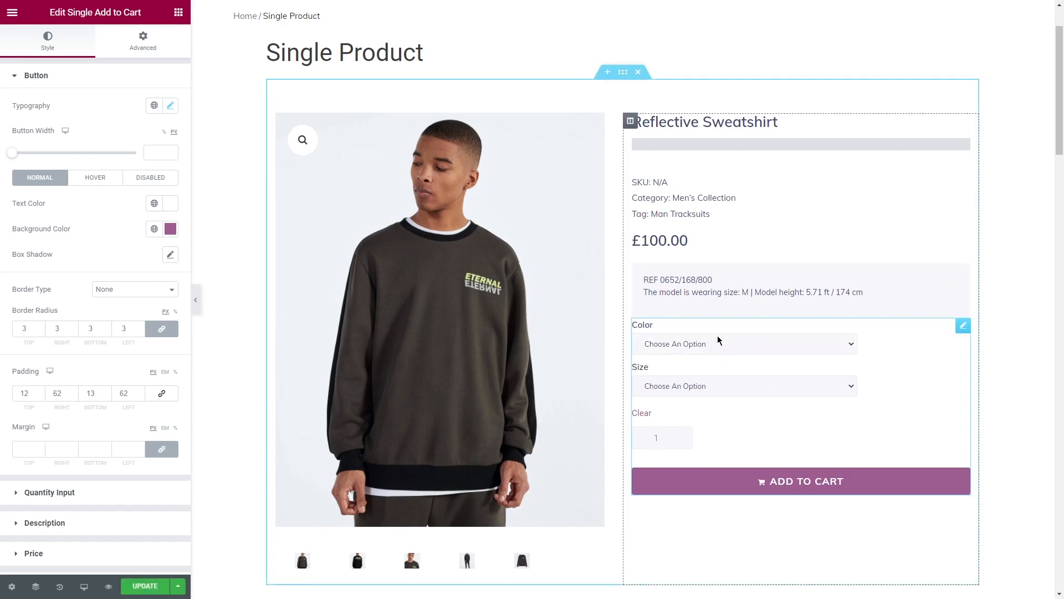
- Delete the spacers above and below the product meta in the product details column
right_click(706, 231)
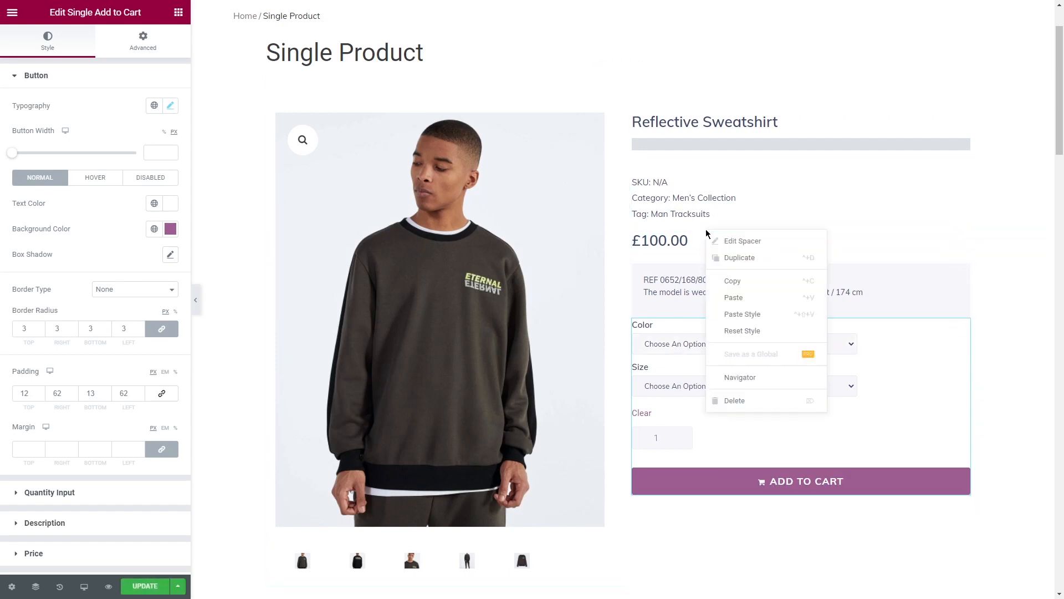
left_click(727, 397)
right_click(690, 159)
left_click(723, 323)
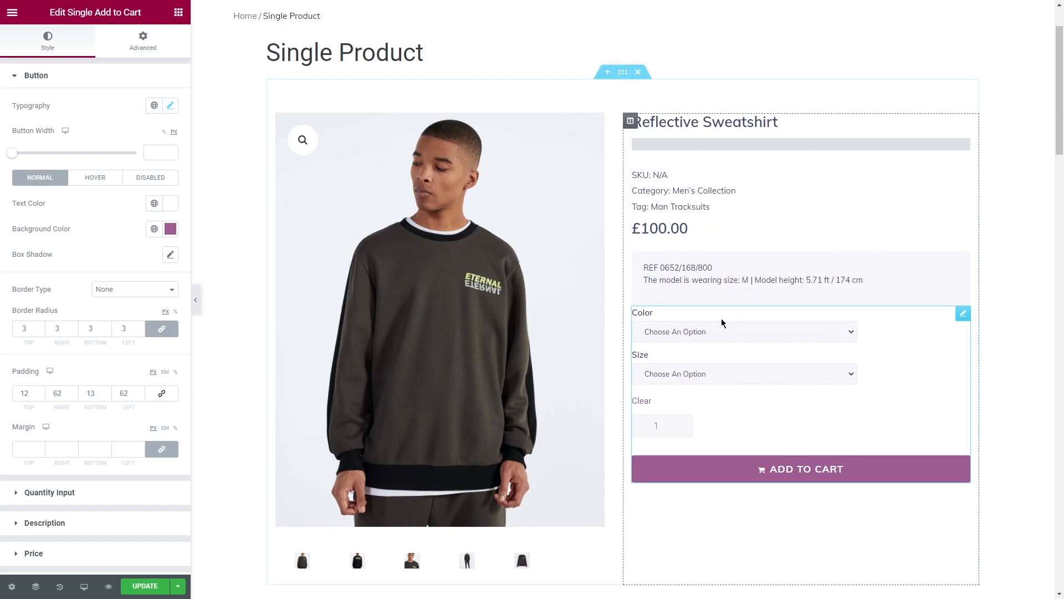
- Replace the Single Images widget in the image column with a Gallery Slider widget
left_click(598, 122)
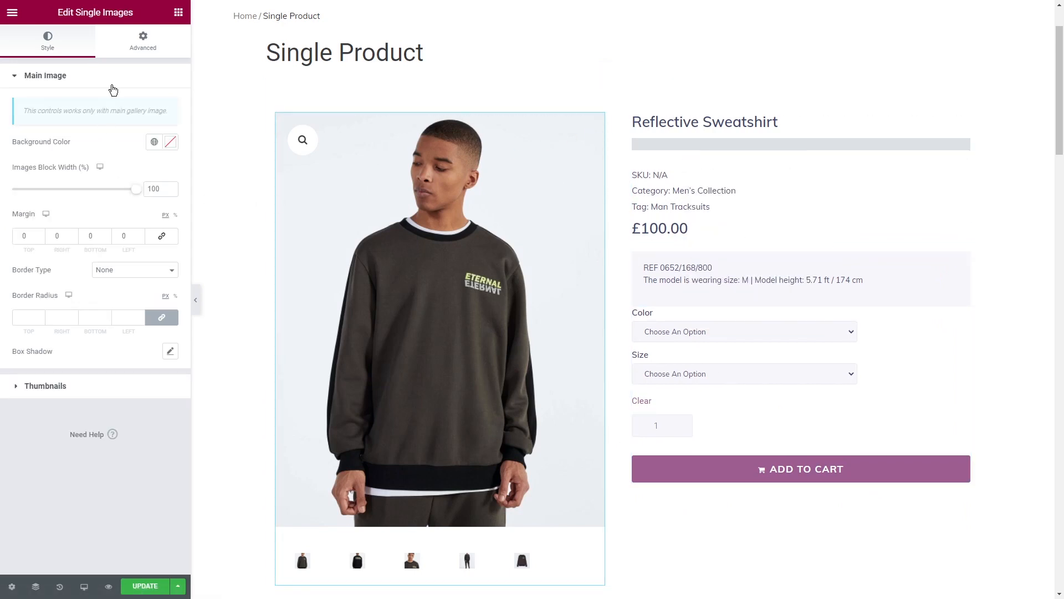
left_click(179, 12)
type("gallery")
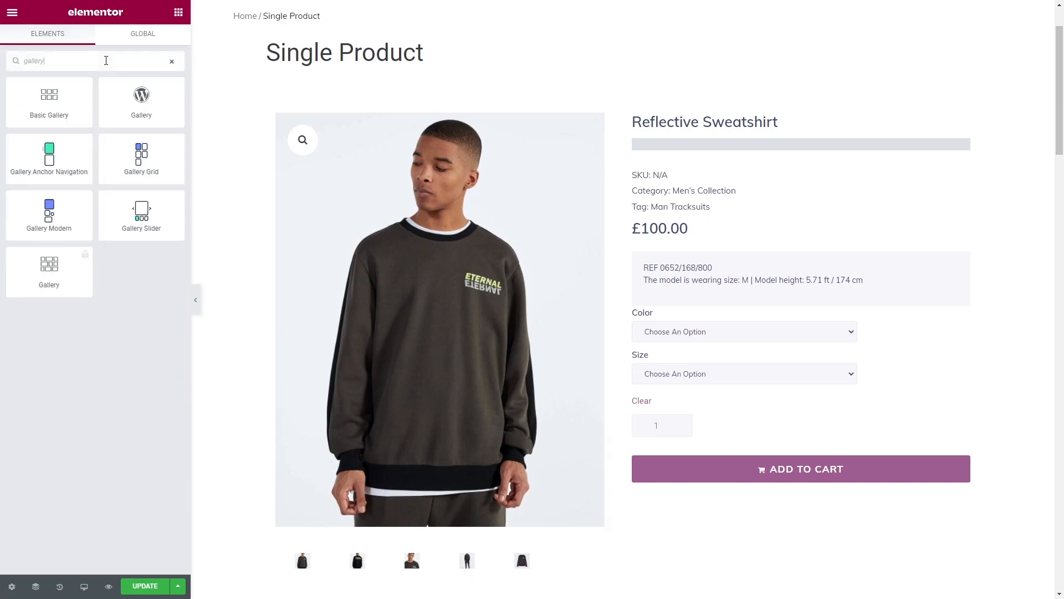
left_click_drag(141, 213, 388, 116)
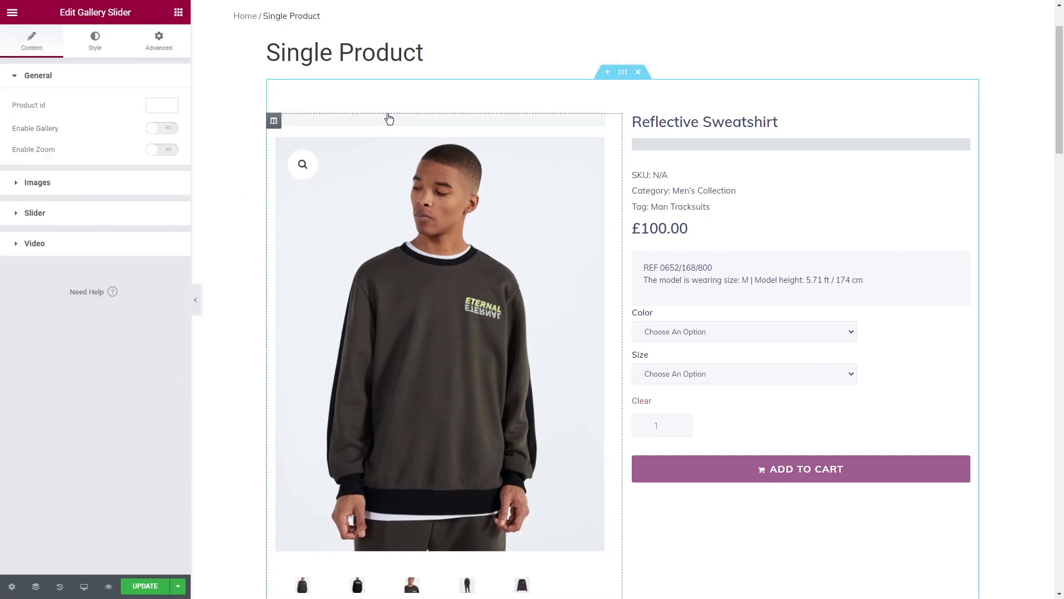
right_click(402, 557)
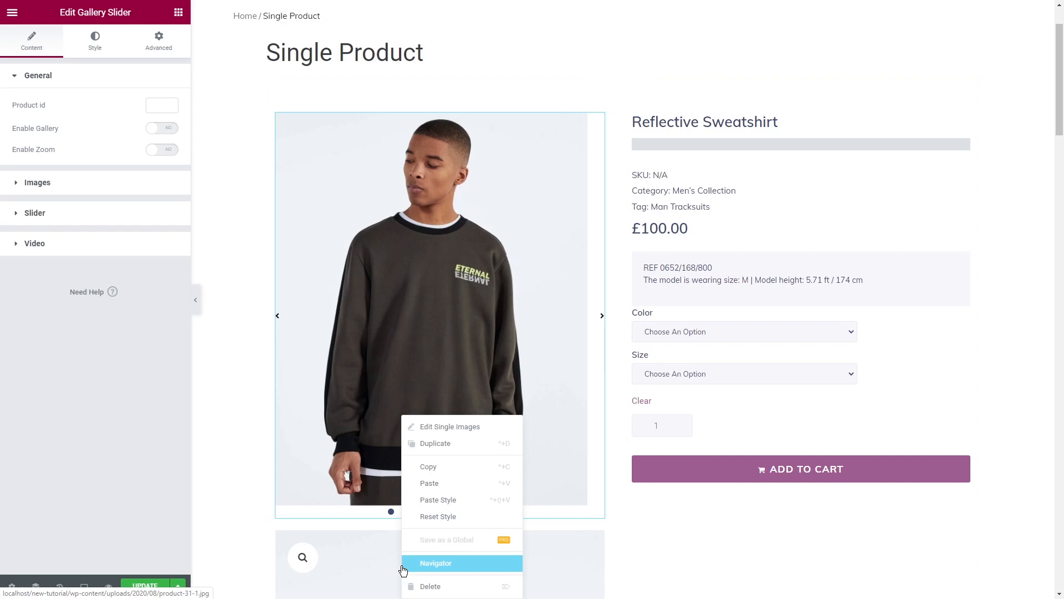
left_click(427, 582)
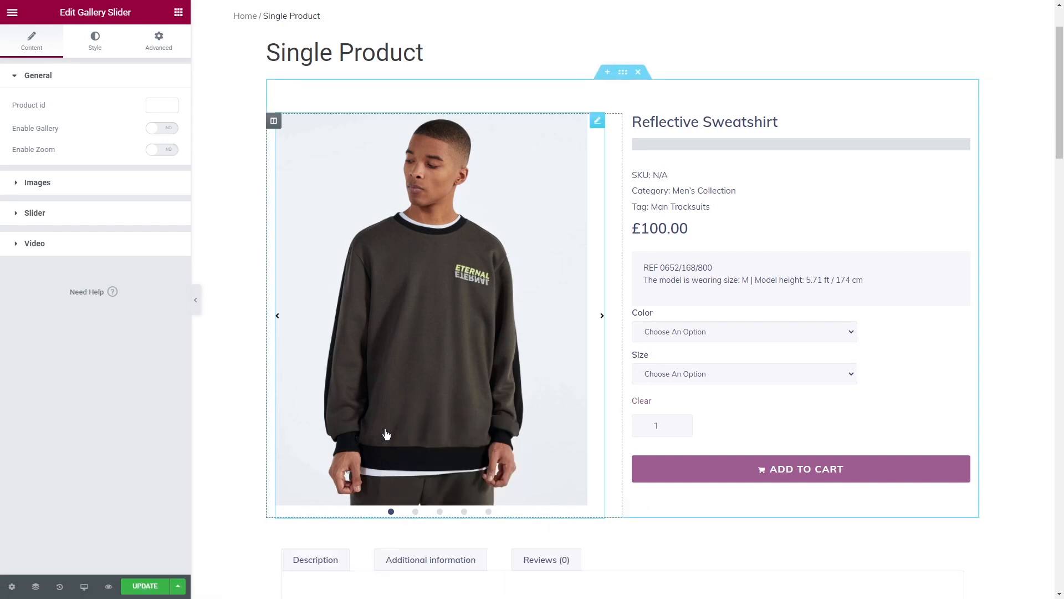
- Enable the gallery and zoom options of the Gallery Slider
left_click(168, 130)
left_click(167, 150)
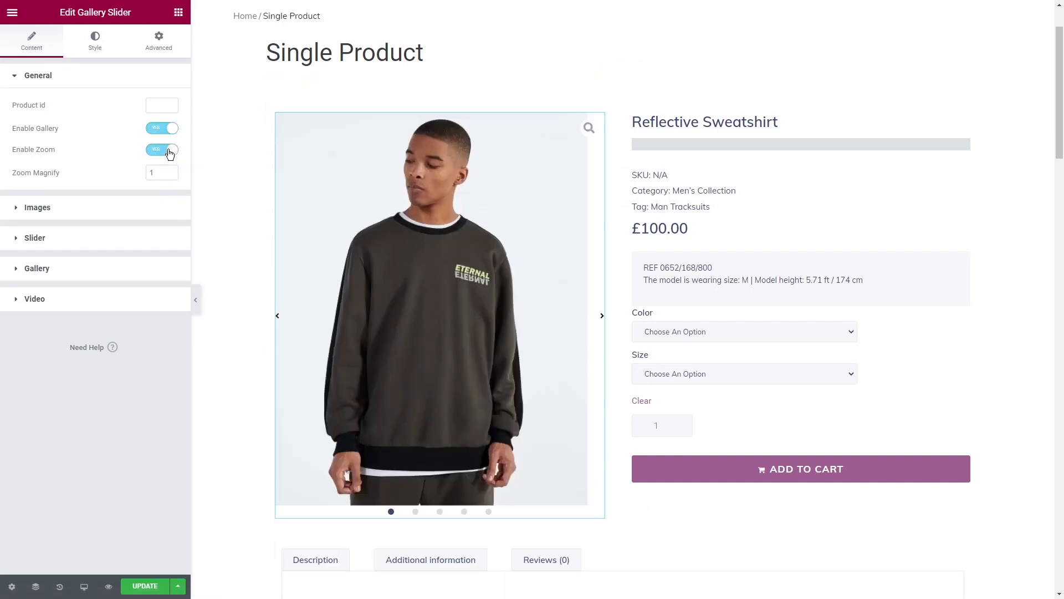
left_click(156, 173)
- Set both the image size and the thumbnails image size of the Gallery Slider to Large
left_click(119, 209)
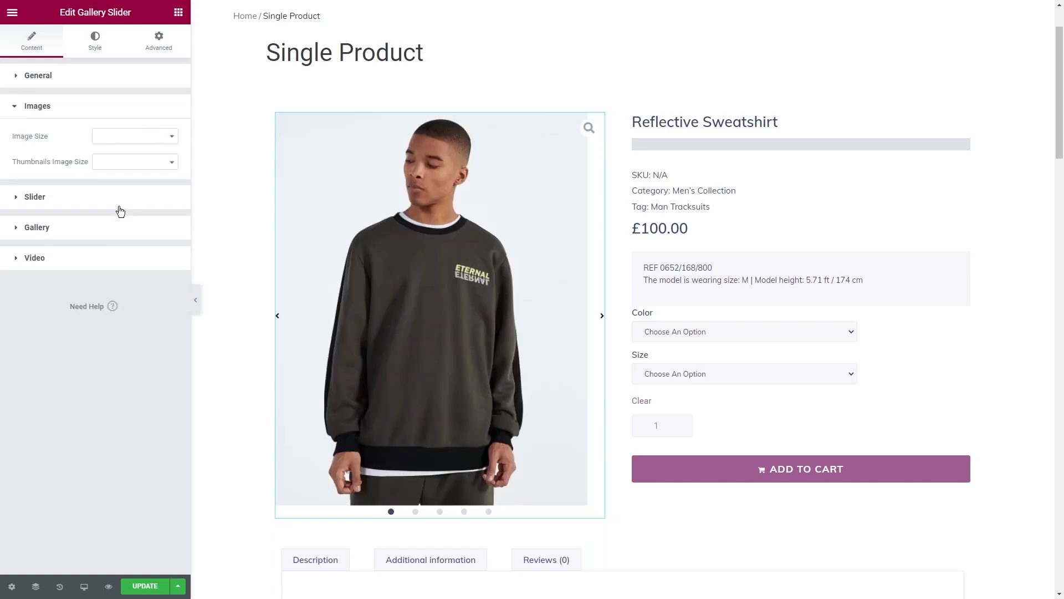
left_click(121, 138)
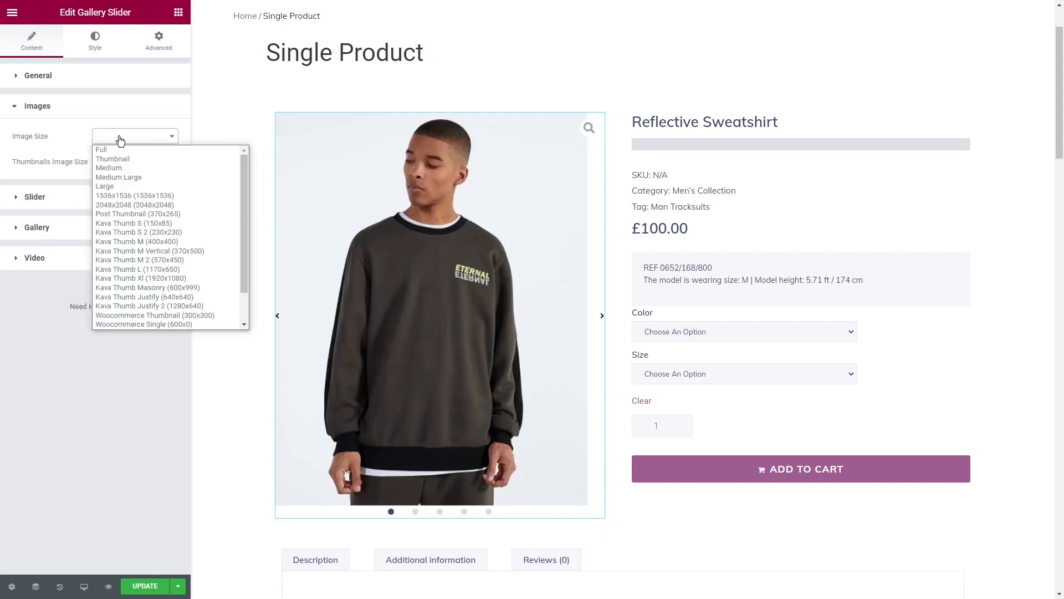
left_click(120, 185)
left_click(124, 164)
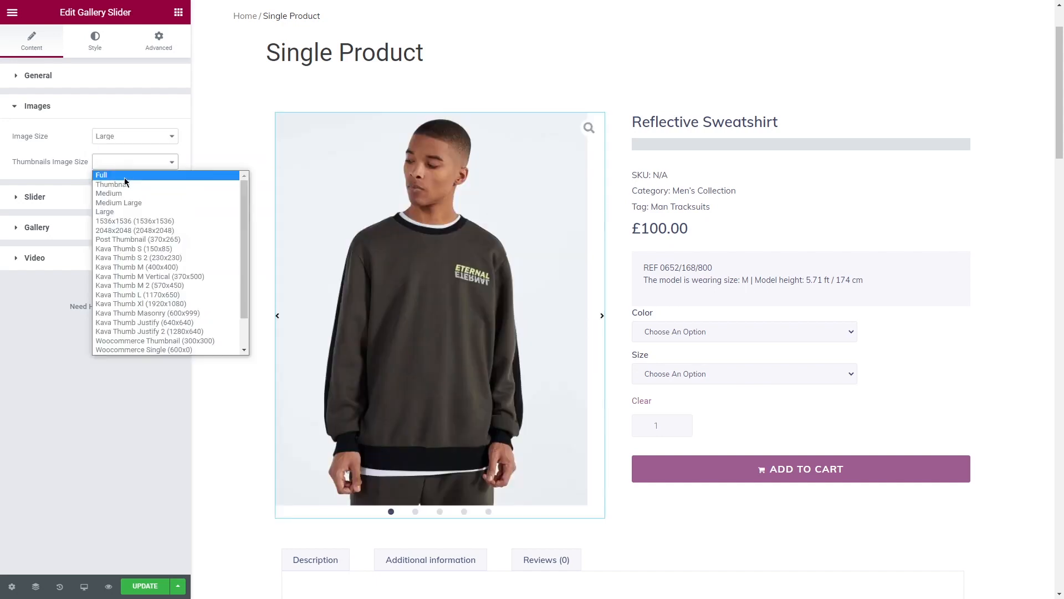
left_click(124, 210)
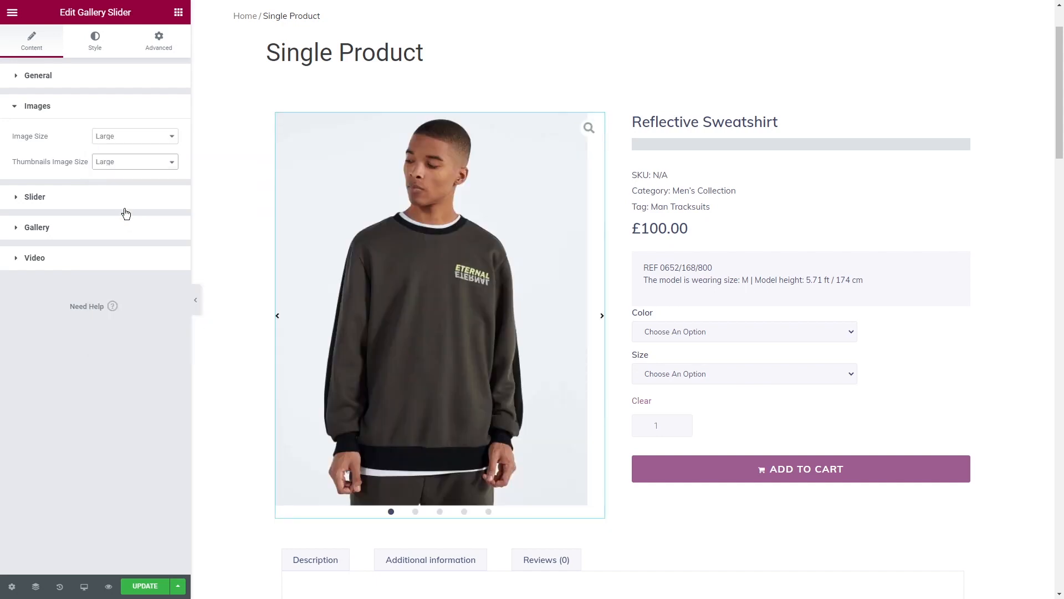
- Enable equal slides height and use thumbnails in a horizontal direction as the slider's pagination
left_click(123, 198)
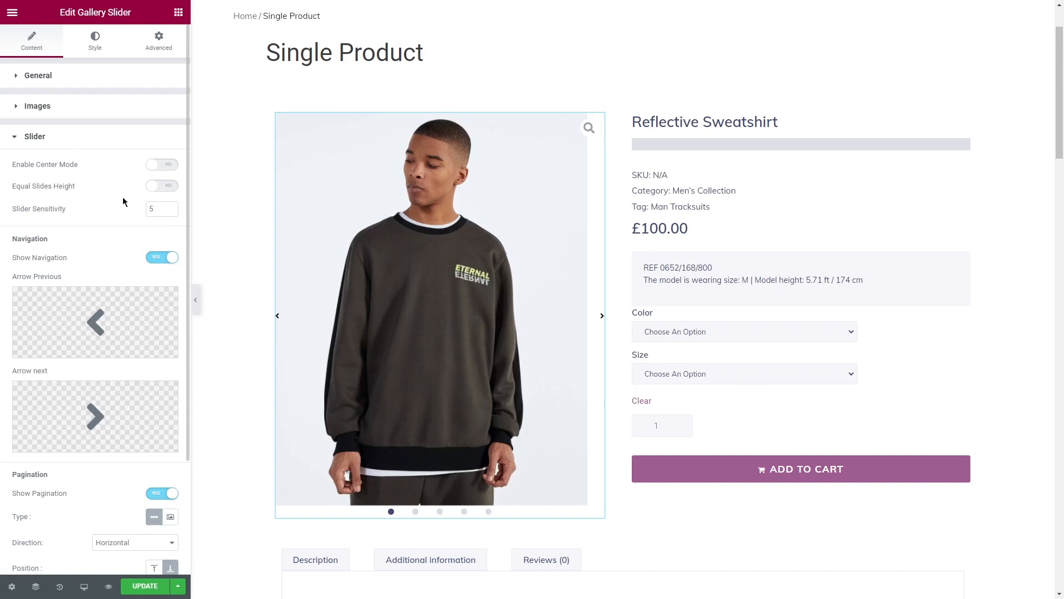
left_click(167, 187)
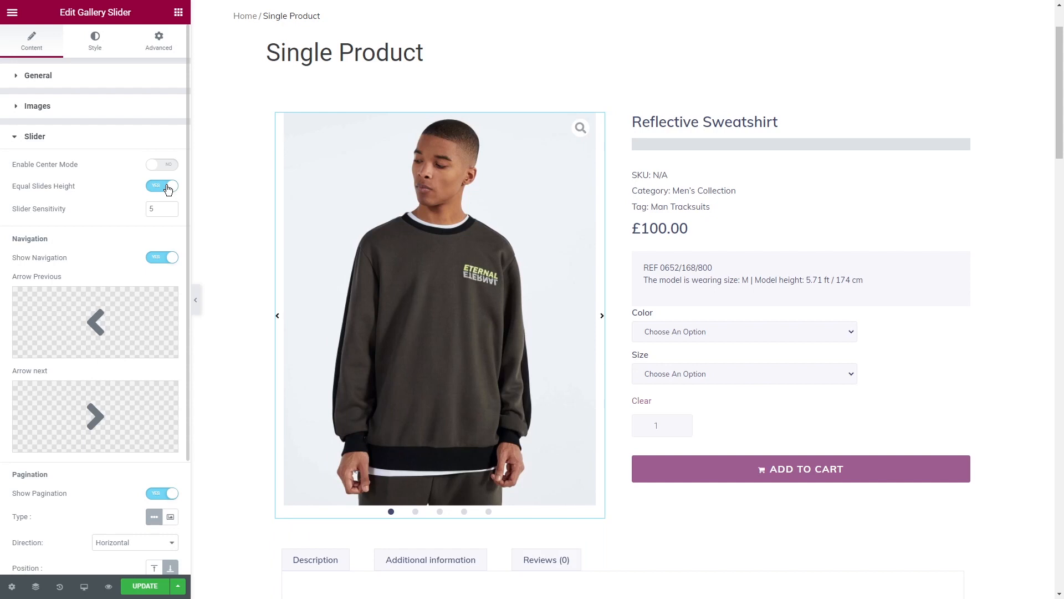
scroll(167, 187, "down", 3)
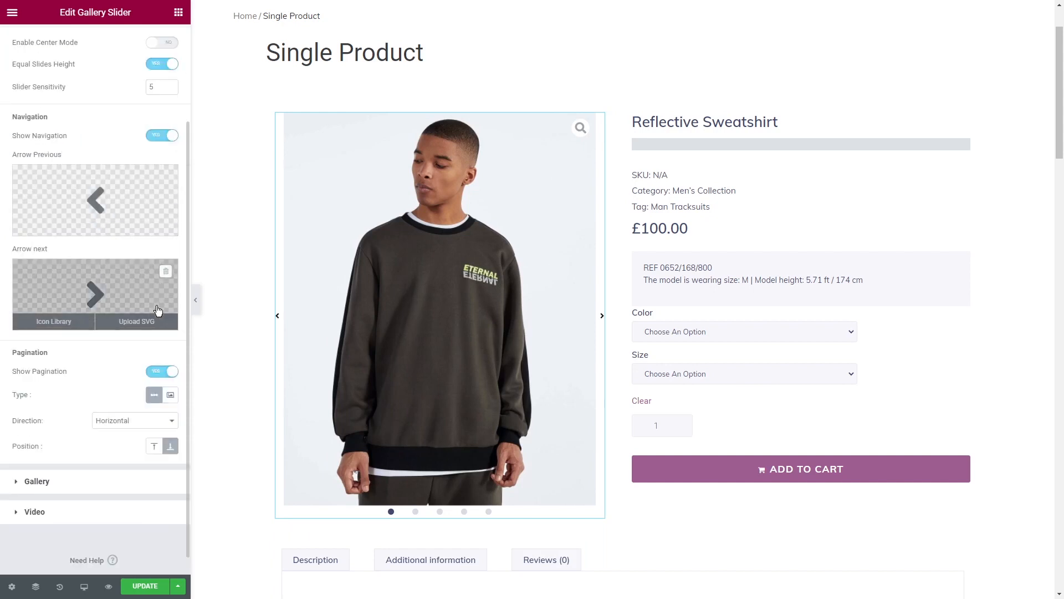
left_click(170, 396)
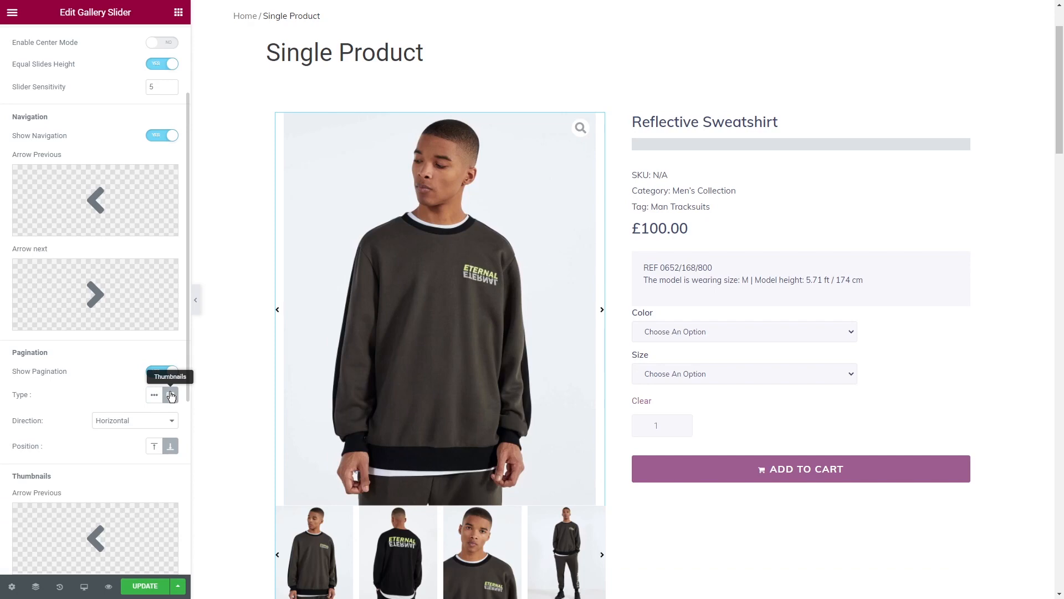
scroll(239, 377, "down", 1)
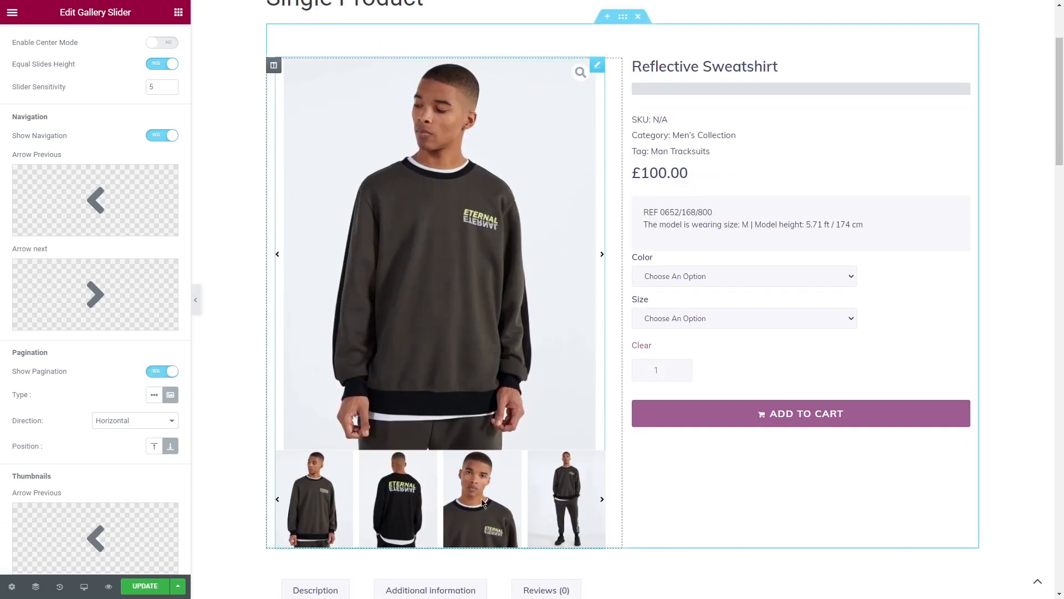
left_click(140, 421)
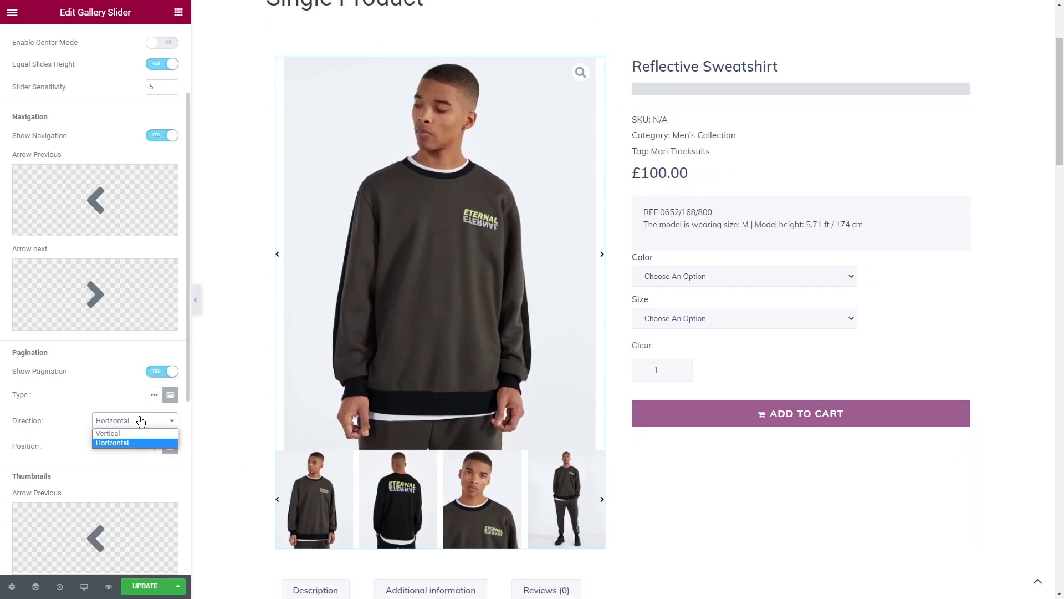
left_click(142, 441)
- Narrow the slider's thumbnail strip and remove its previous and next arrow icons
scroll(129, 457, "down", 3)
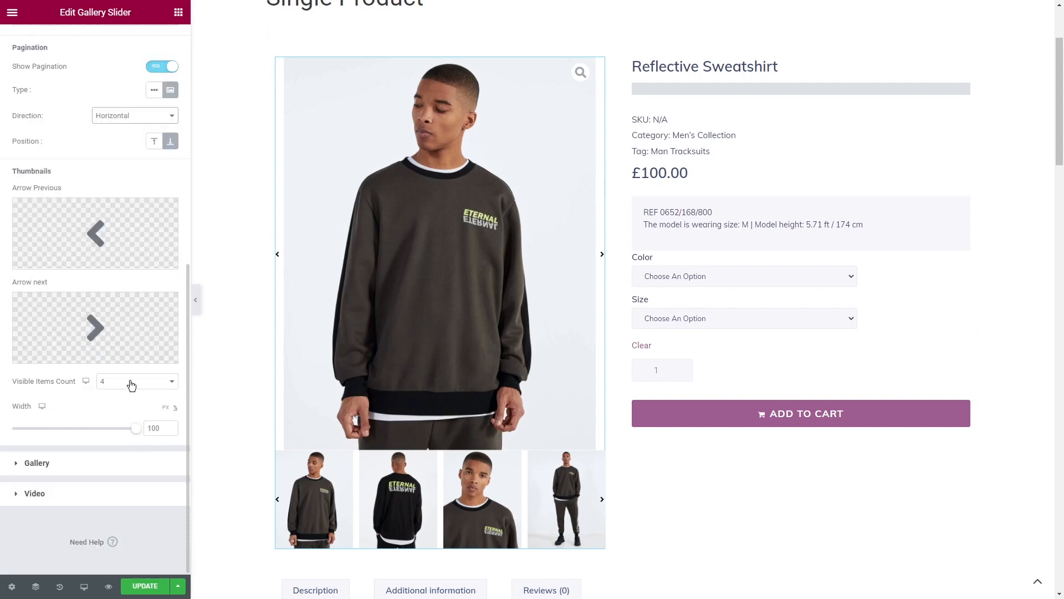
left_click_drag(136, 428, 95, 428)
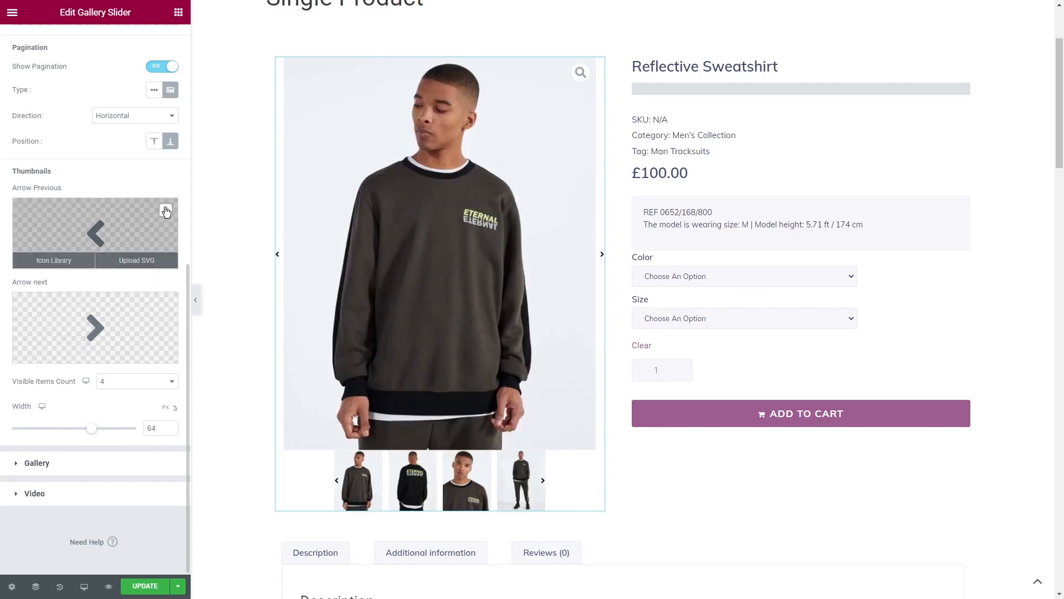
left_click(165, 211)
left_click(165, 305)
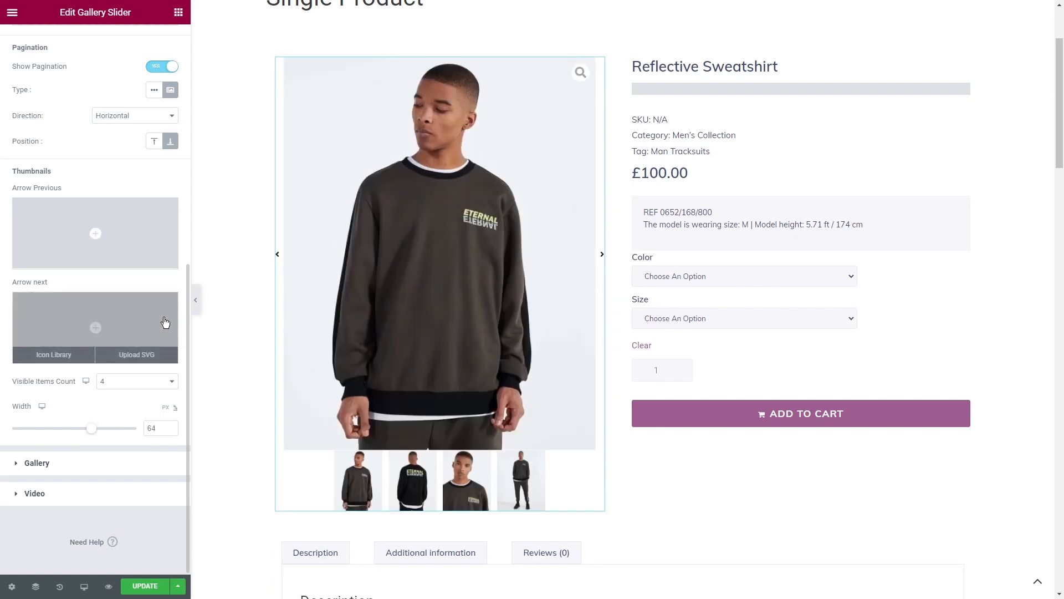
left_click(115, 428)
left_click(171, 427)
- Replace the gallery button icon with the thin flipped magnifier SVG from the media library
left_click(106, 463)
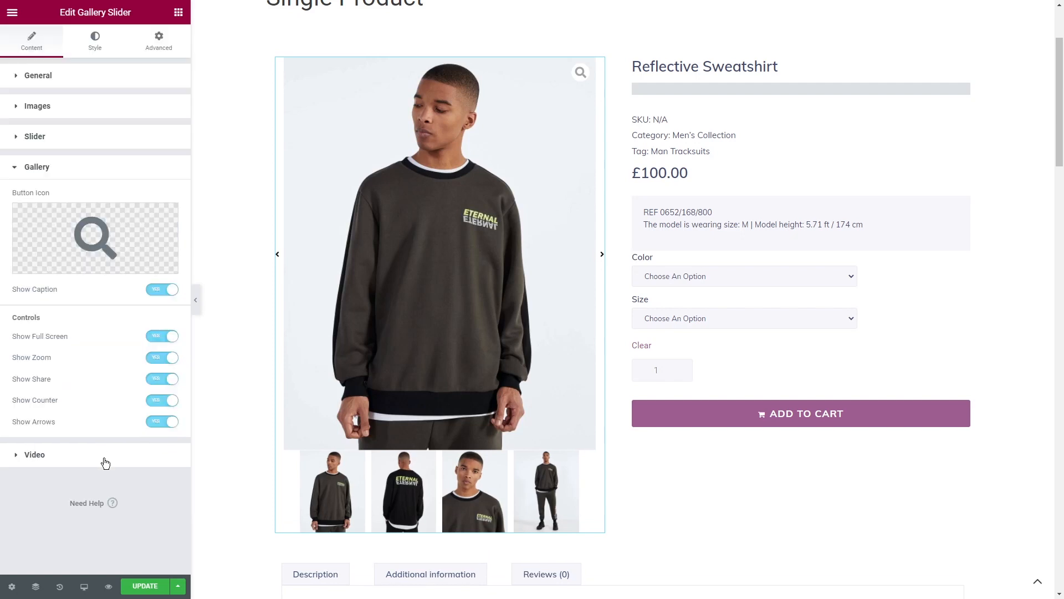
mouse_move(89, 233)
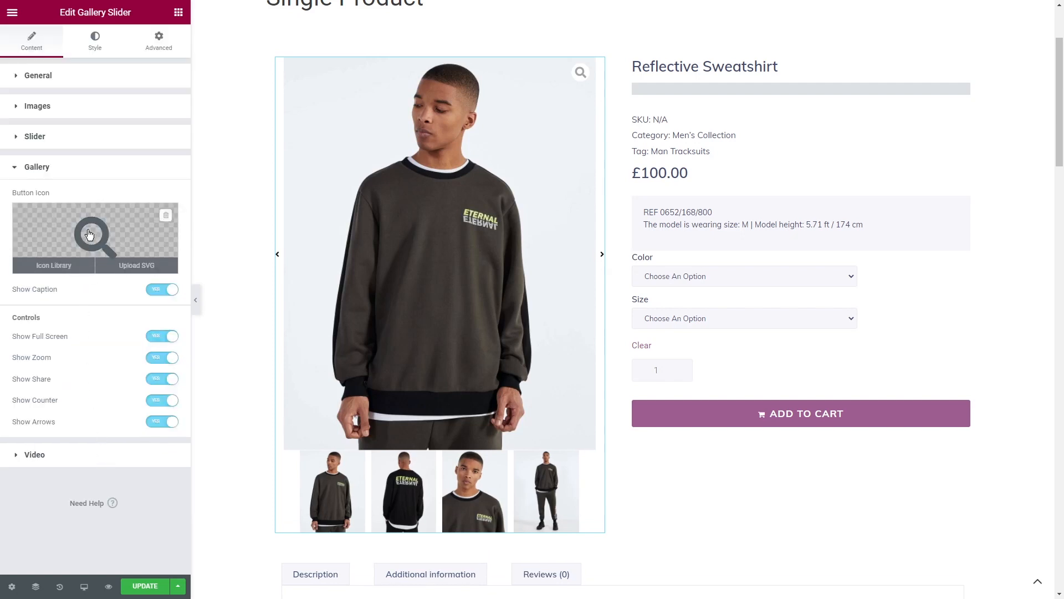
left_click(134, 267)
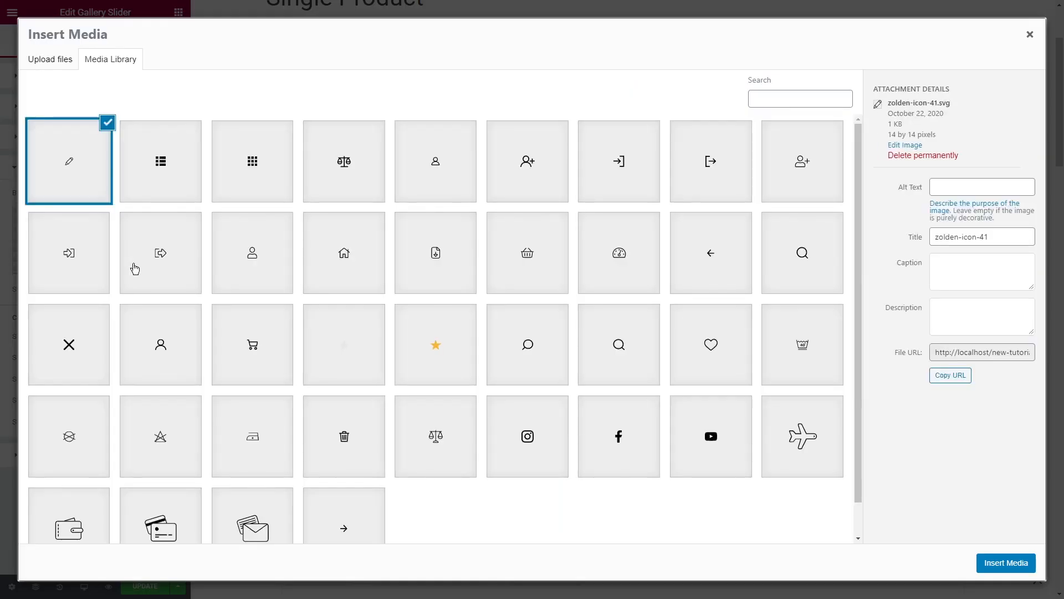
left_click(527, 345)
left_click(1012, 563)
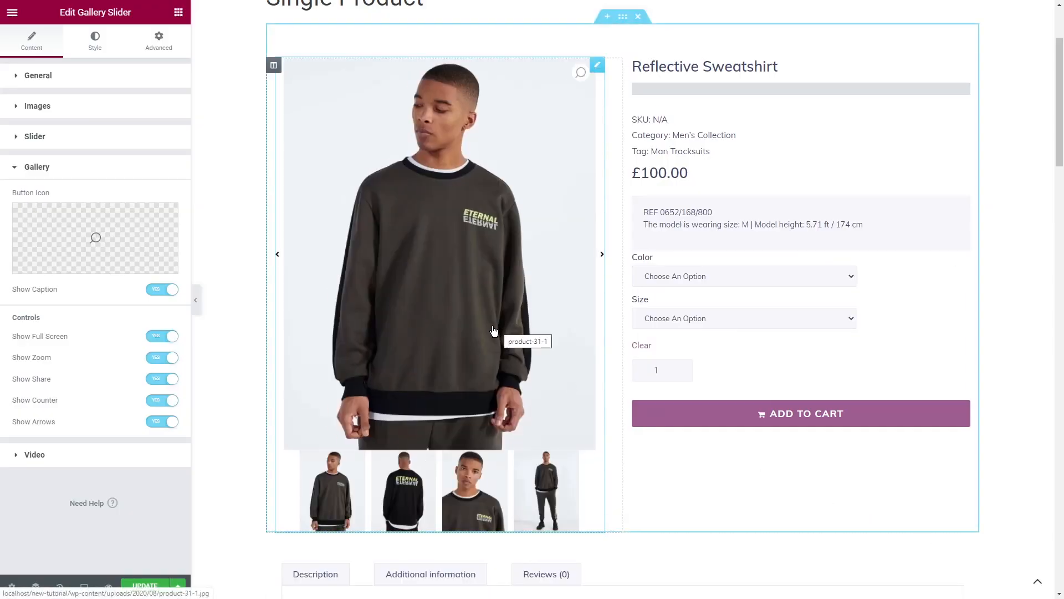
- Center-align the slider images and set the size of their previous and next arrows to 18
left_click(105, 455)
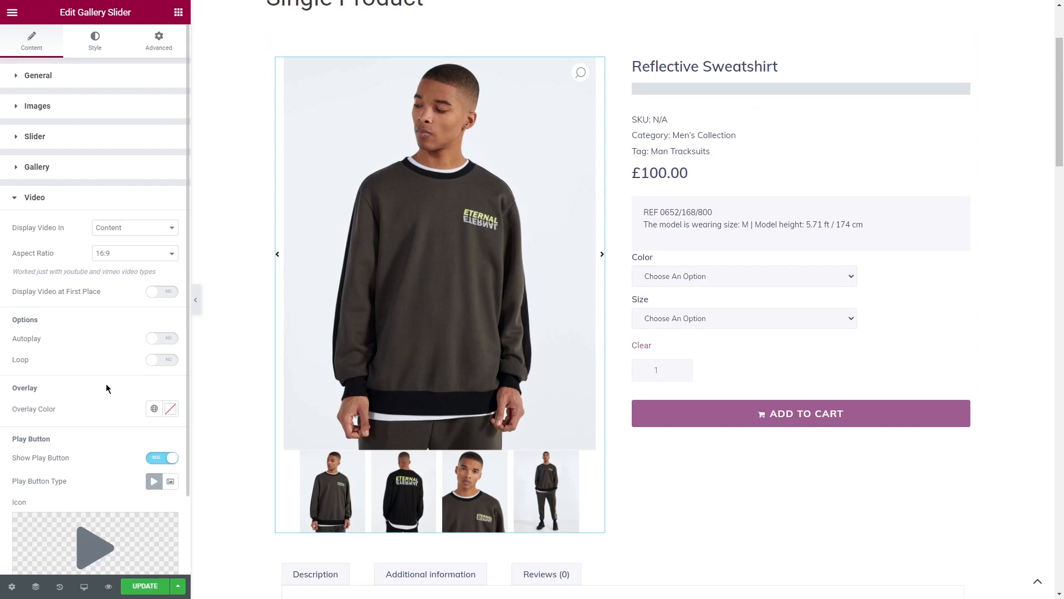
left_click(93, 43)
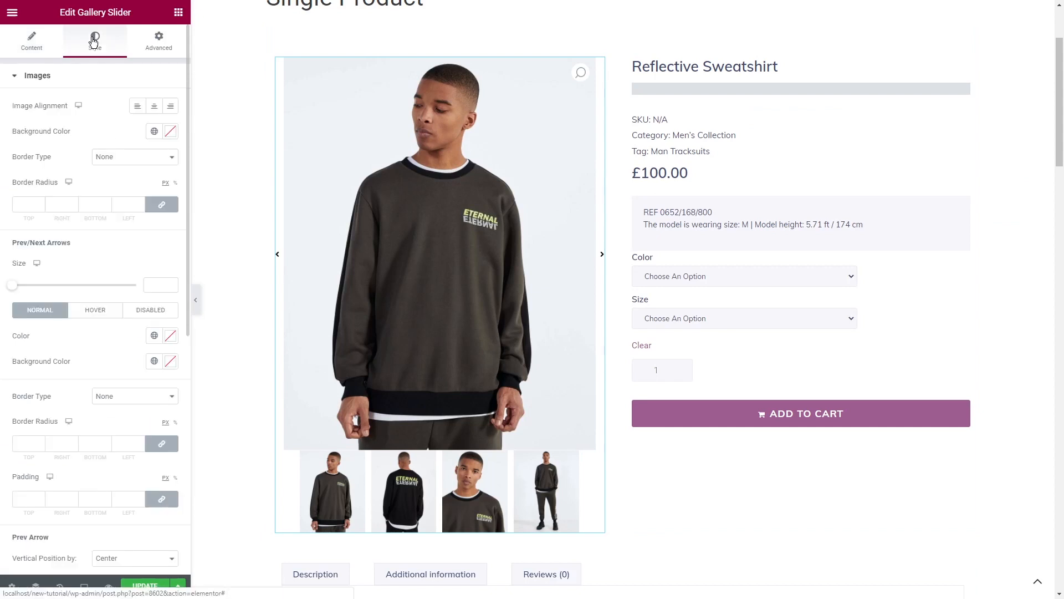
left_click(150, 107)
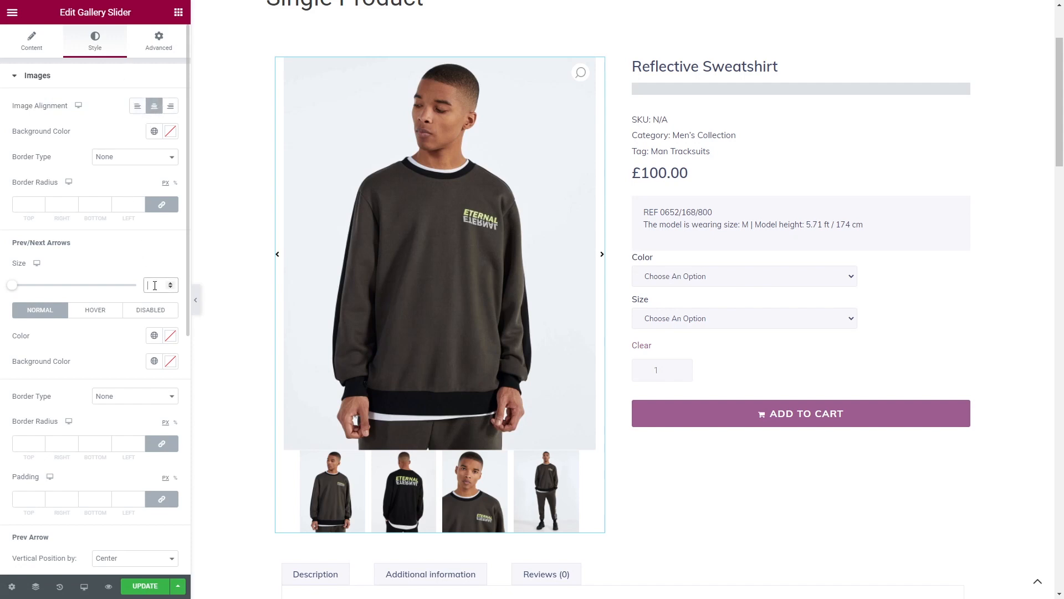
scroll(116, 318, "down", 5)
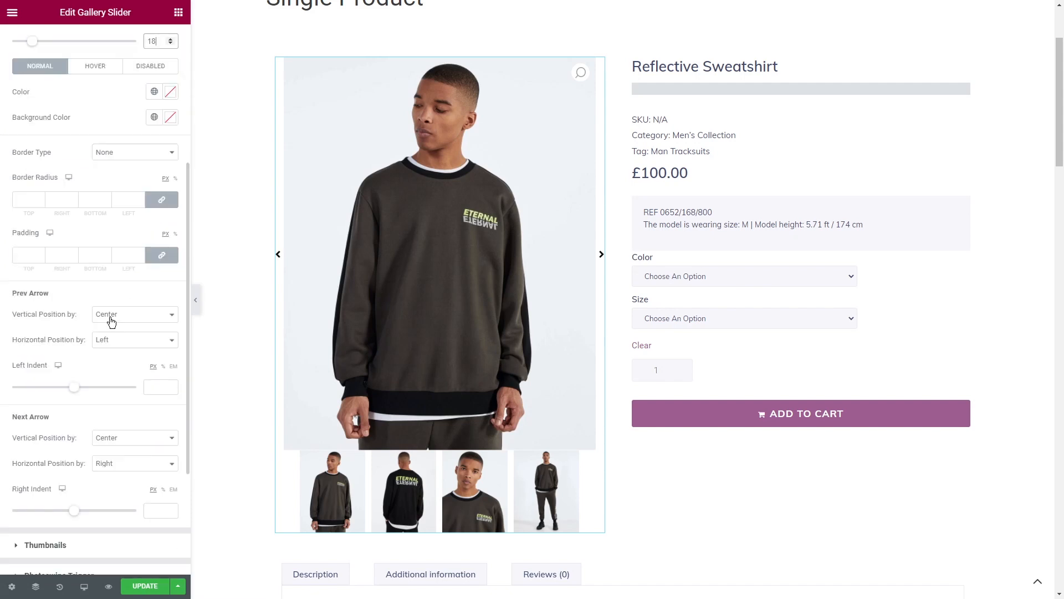
- Set the previous arrow's left indent and the next arrow's right indent to -4 px
type("-4")
left_click(152, 448)
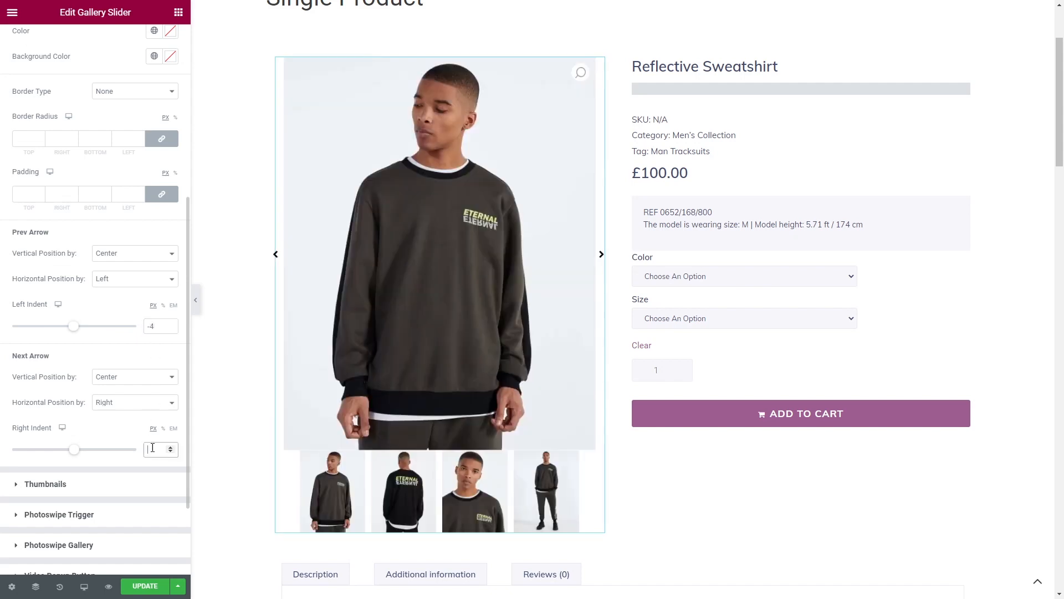
type("-4")
- Set the space between the thumbnails to 3 and make the Photoswipe trigger show on hover
left_click(115, 487)
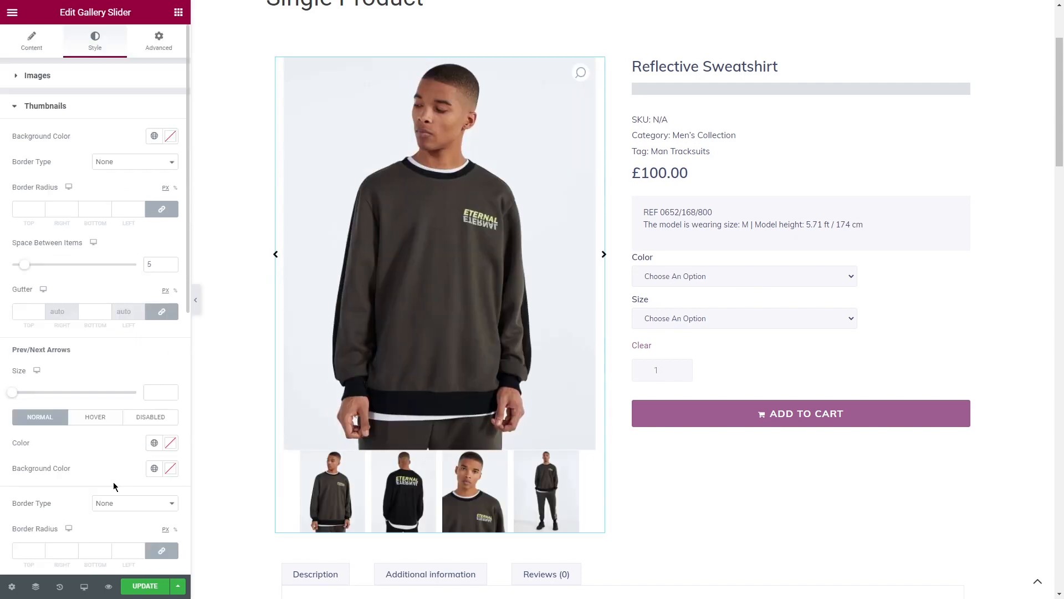
left_click_drag(25, 265, 20, 265)
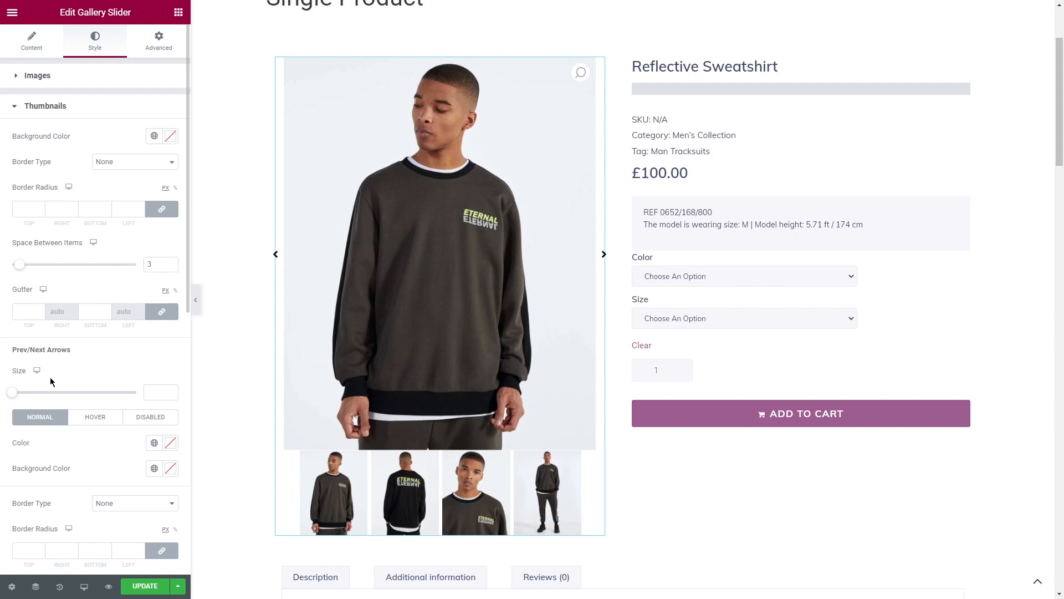
scroll(50, 377, "down", 9)
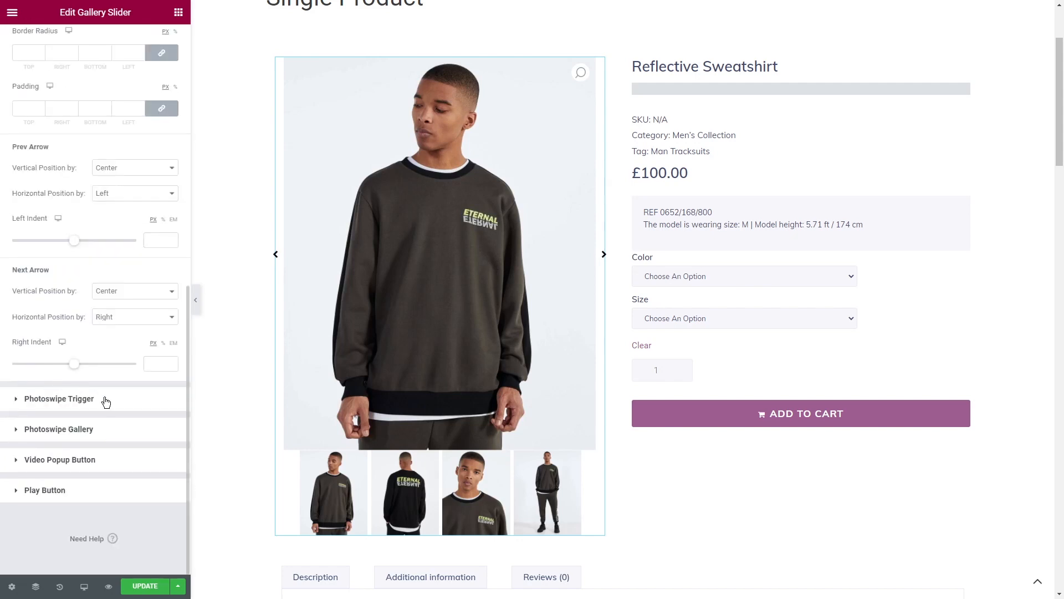
left_click(105, 399)
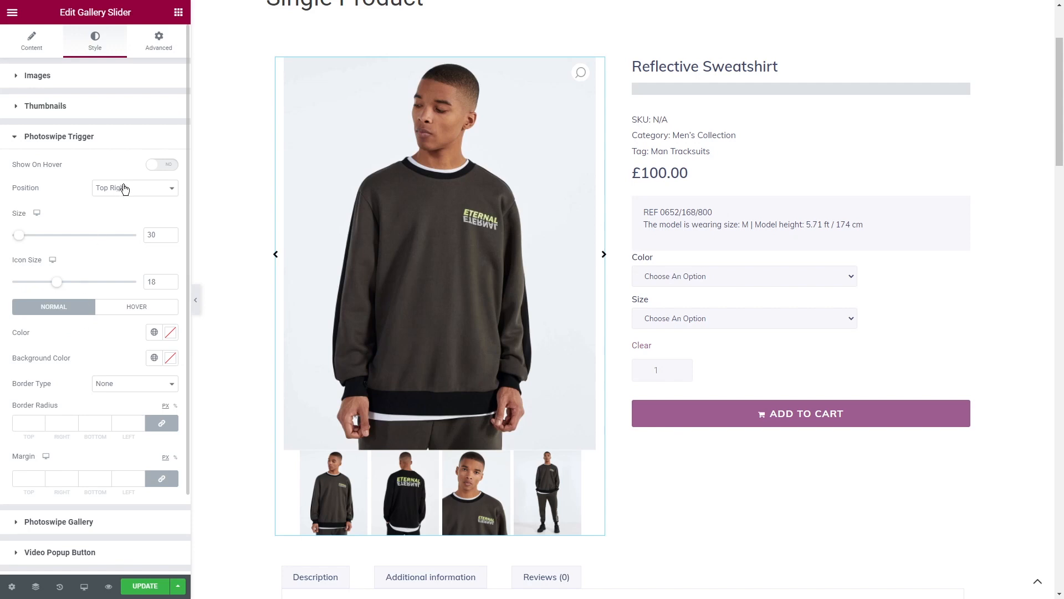
left_click(164, 167)
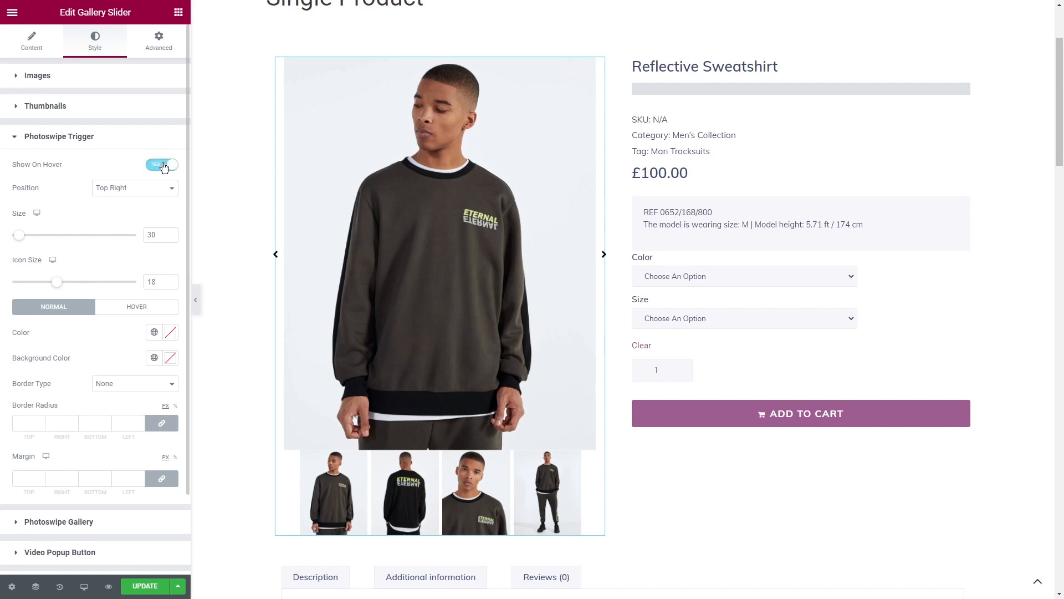
- Move the Photoswipe trigger to the Top Left position and set its size to 50
left_click(144, 188)
left_click(142, 228)
left_click(151, 234)
type("50")
- Give the Photoswipe trigger a white hover background, the gray global Text color on hover, and a margin of 20 on all sides
left_click(170, 357)
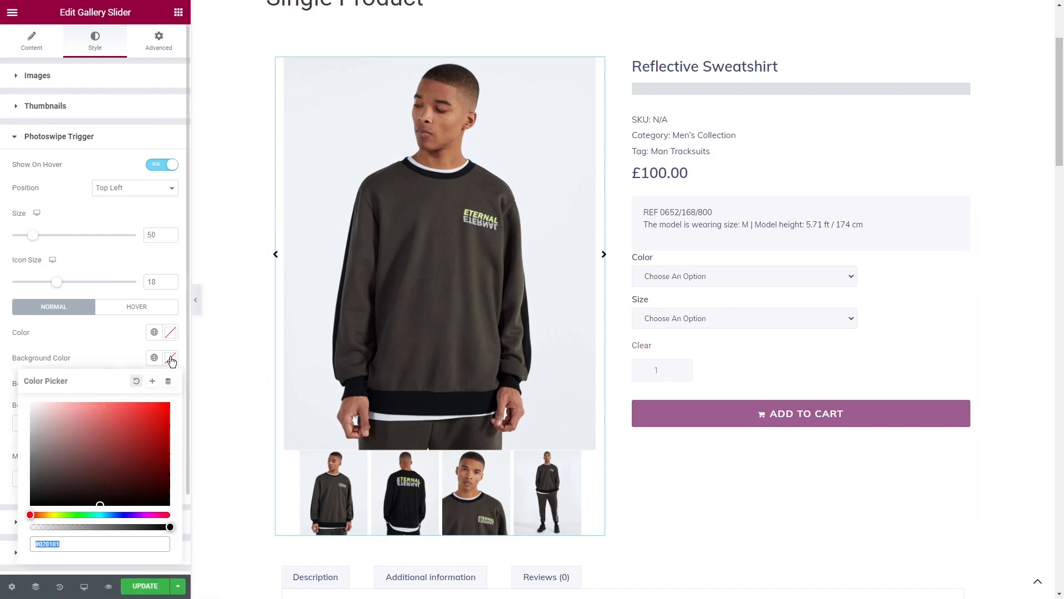
left_click(155, 332)
left_click(136, 306)
left_click(170, 357)
left_click(154, 332)
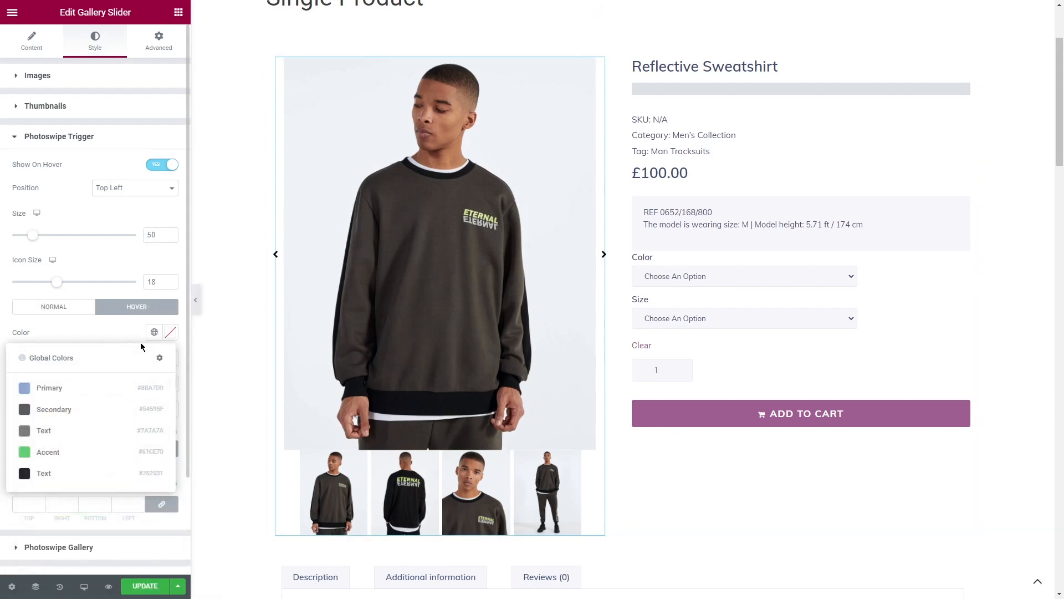
left_click(43, 430)
left_click(25, 503)
type("20")
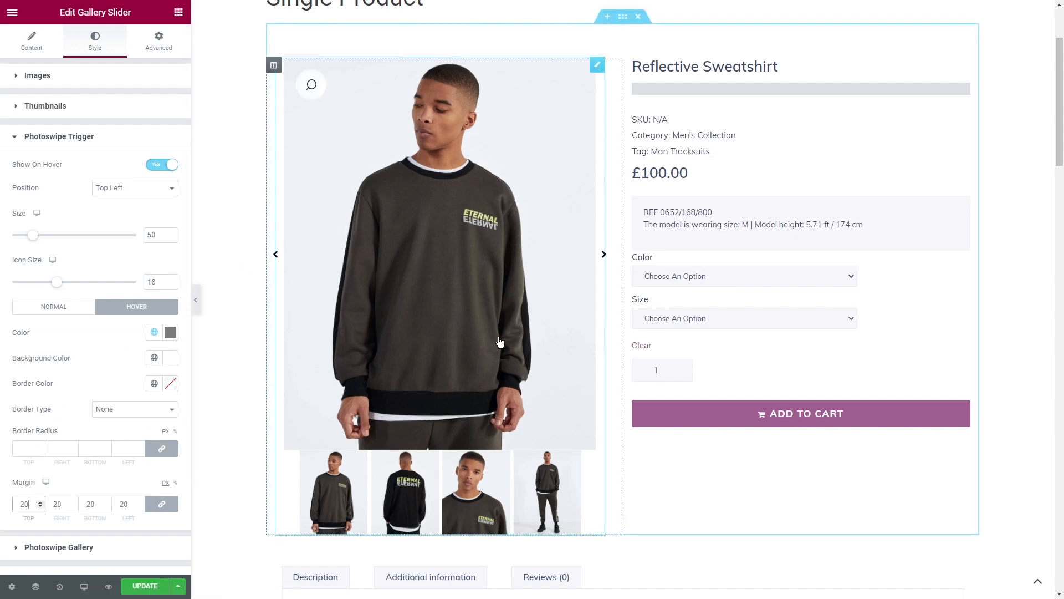
- Insert an inner section above the product title in the product details column
left_click(745, 65)
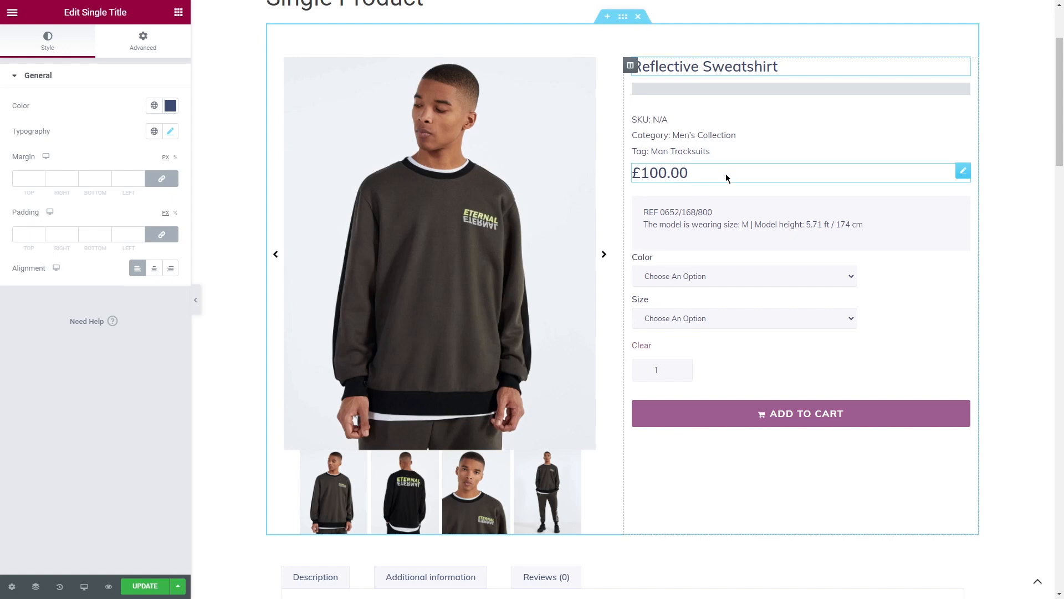
left_click(178, 12)
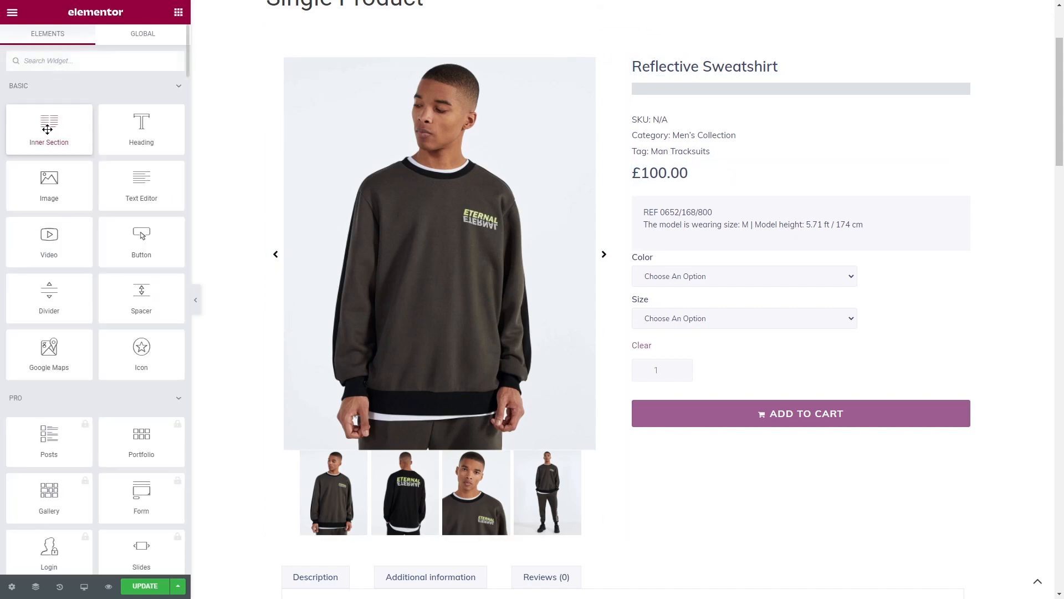
left_click_drag(49, 127, 753, 64)
- Add a column after the product details, narrow it to about 4% width, and widen the gallery column back to show the whole image
right_click(630, 67)
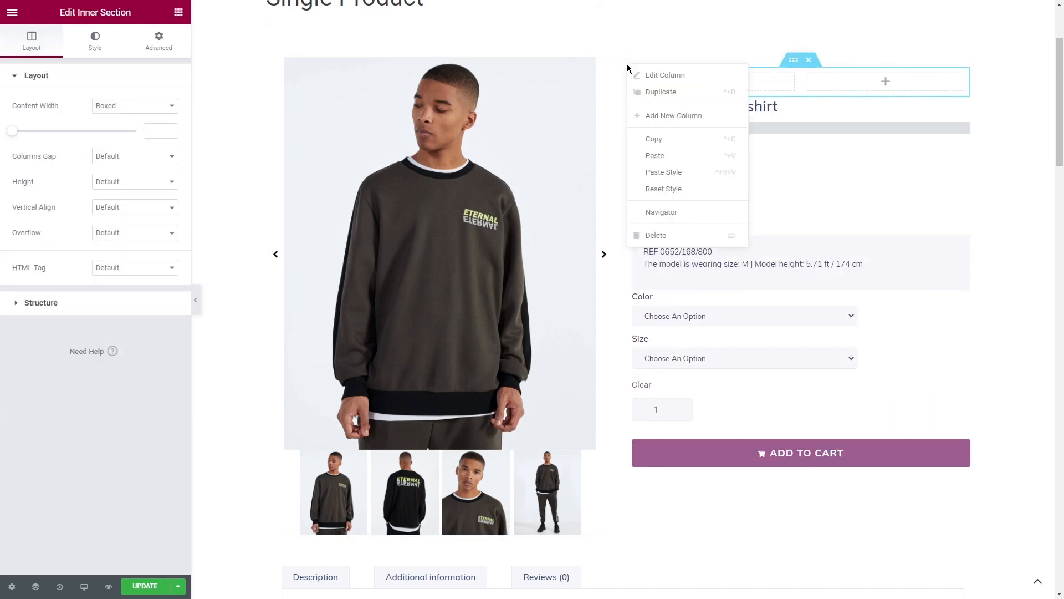
left_click(648, 111)
left_click_drag(742, 183, 950, 177)
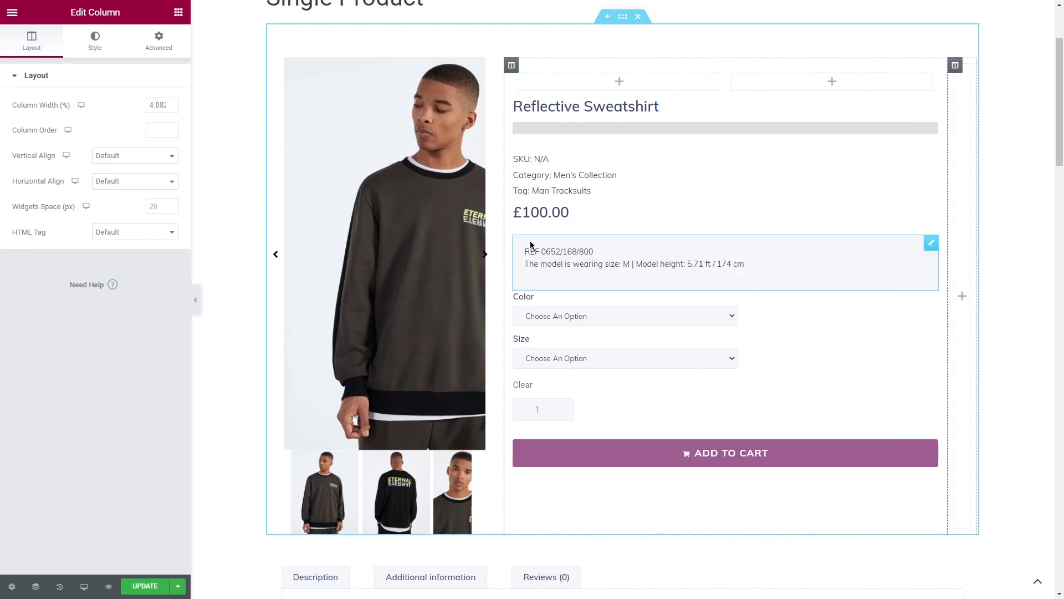
left_click_drag(505, 247, 623, 247)
- Move the product title into the inner section's first column and the price into its second column, with the price right-aligned
left_click_drag(704, 106, 708, 81)
left_click_drag(659, 212, 841, 82)
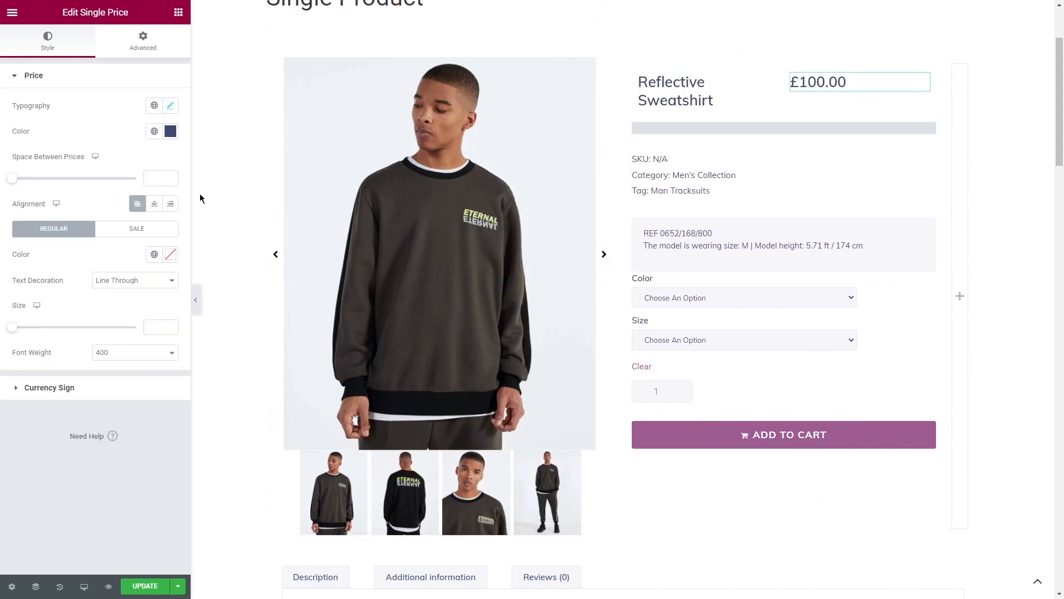
left_click(170, 203)
- Set the price's font size to 20 px and its line height to 26 px
left_click(170, 106)
double_click(148, 208)
type("20")
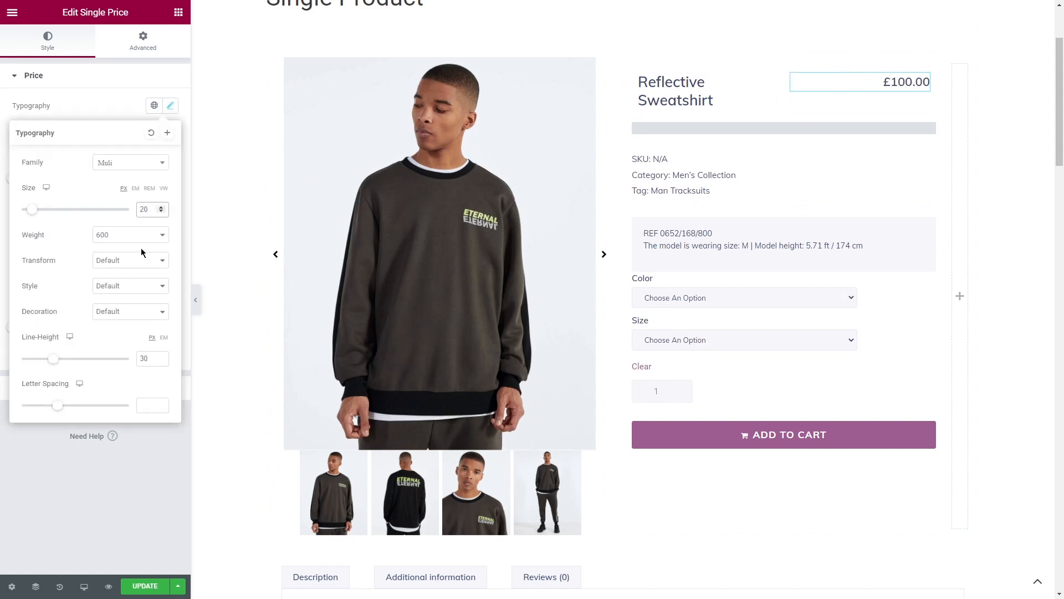
double_click(145, 358)
type("26")
left_click(149, 401)
left_click(170, 108)
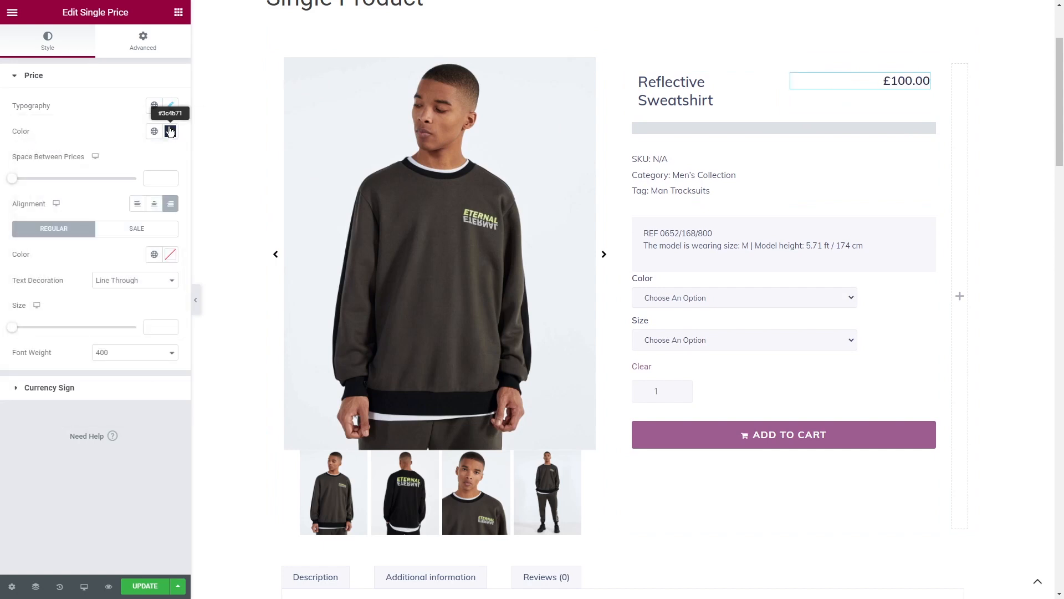
- Set the product title's margins to 0 and widen its column to about 65% of the inner section
left_click(781, 97)
left_click_drag(806, 97, 836, 94)
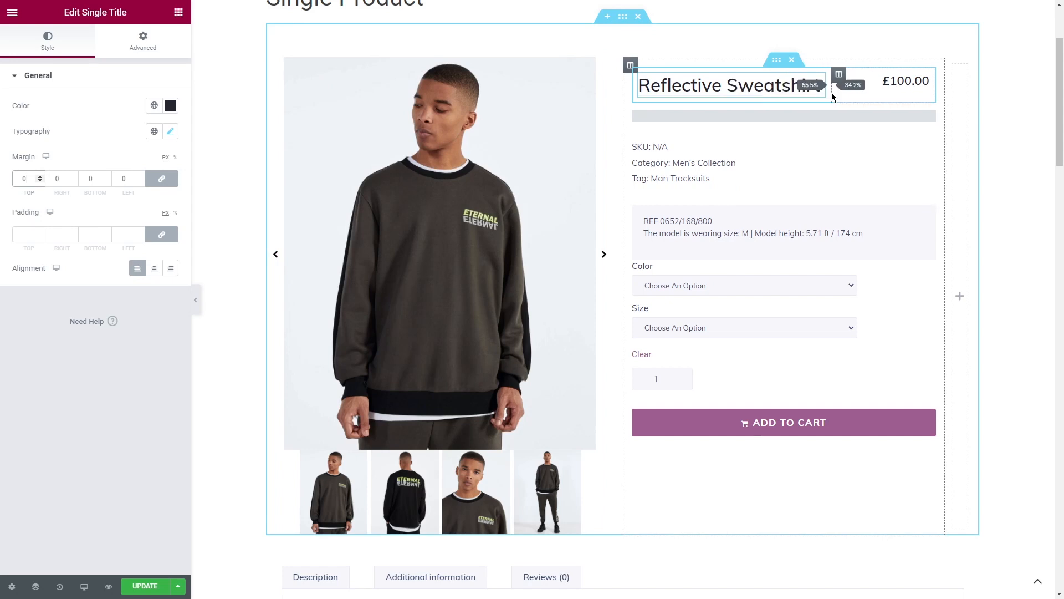
- Delete the Single Meta widget and restyle the product excerpt as gray text without its padded background box
left_click(707, 137)
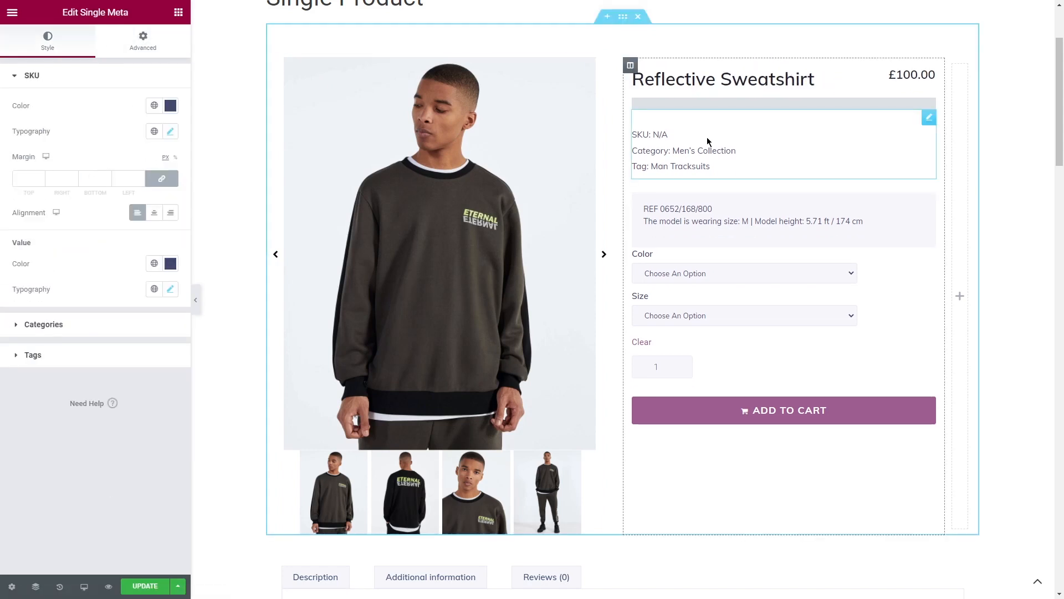
right_click(707, 137)
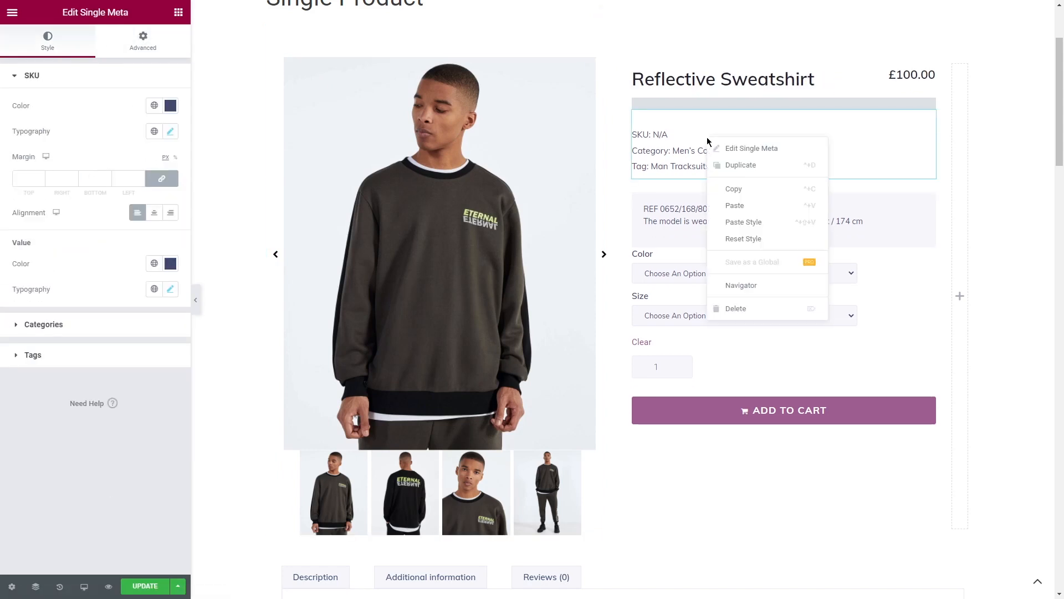
left_click(733, 308)
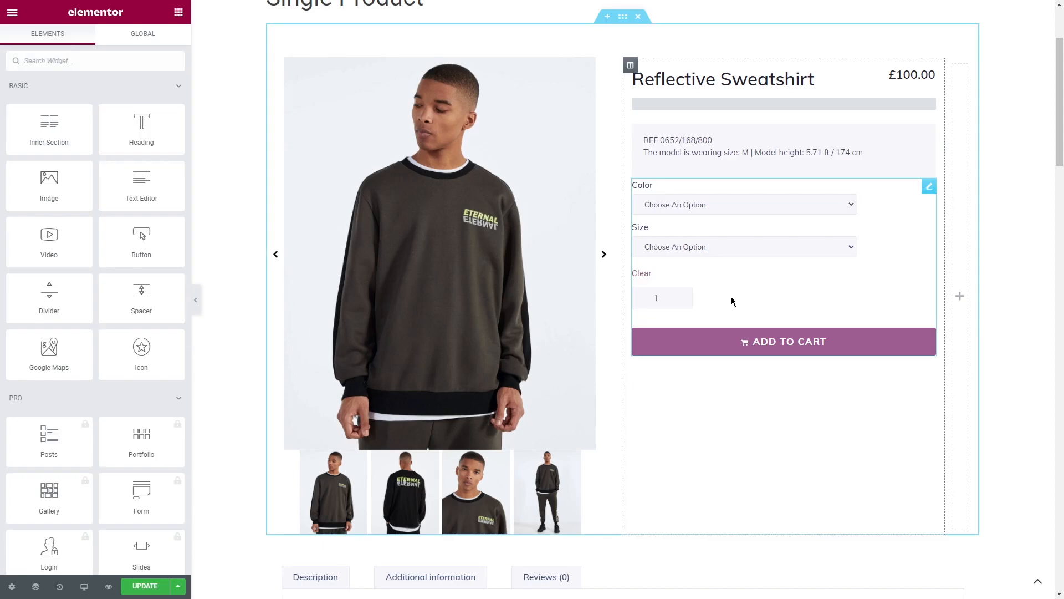
left_click(716, 170)
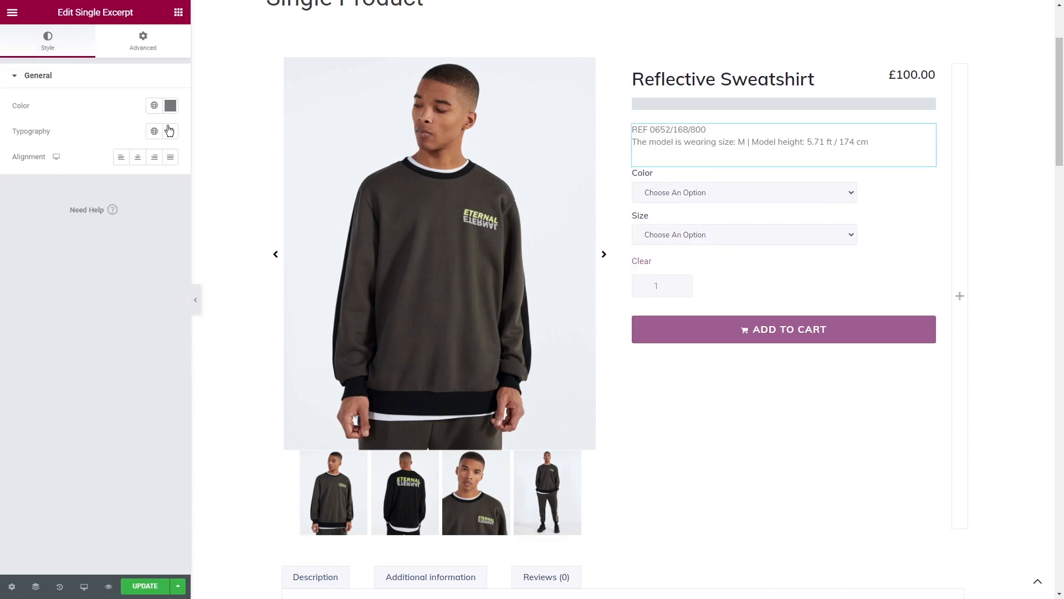
- Check the available product types on the Reflective Sweatshirt's edit page, keeping Variable product selected
left_click(787, 253)
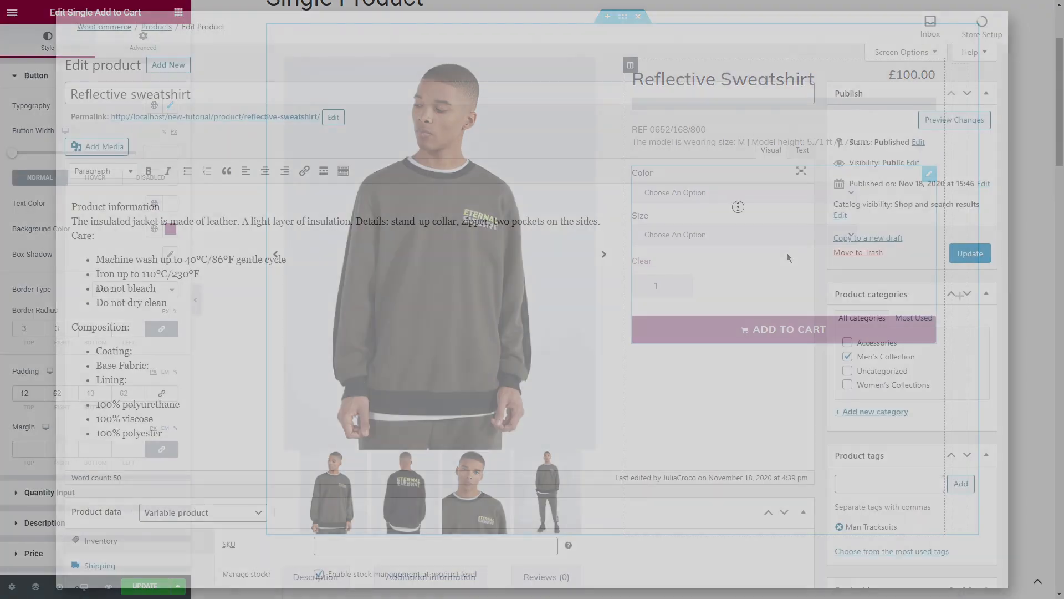
scroll(738, 228, "down", 3)
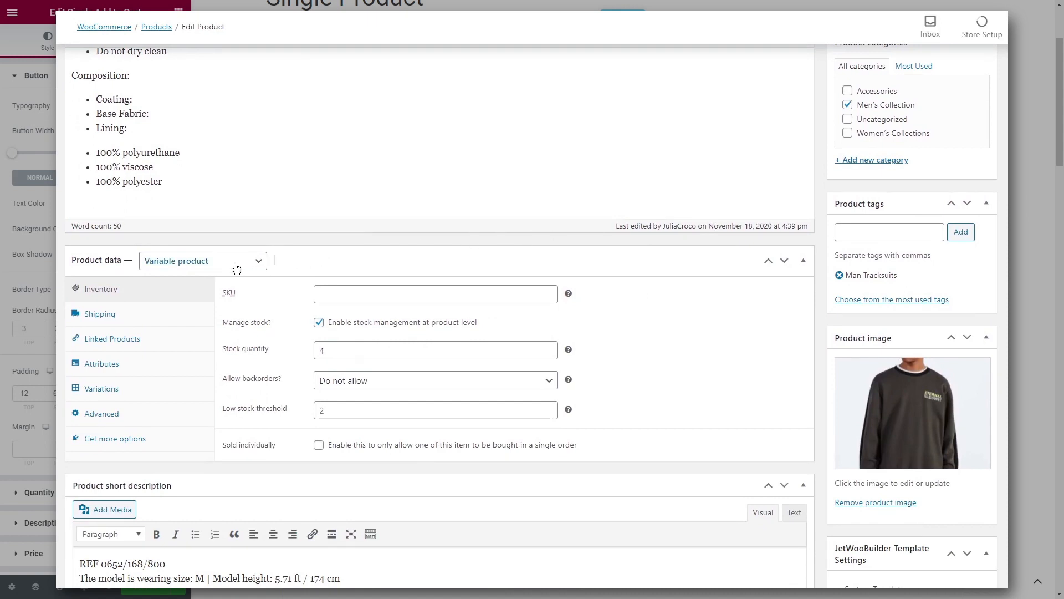
left_click(232, 265)
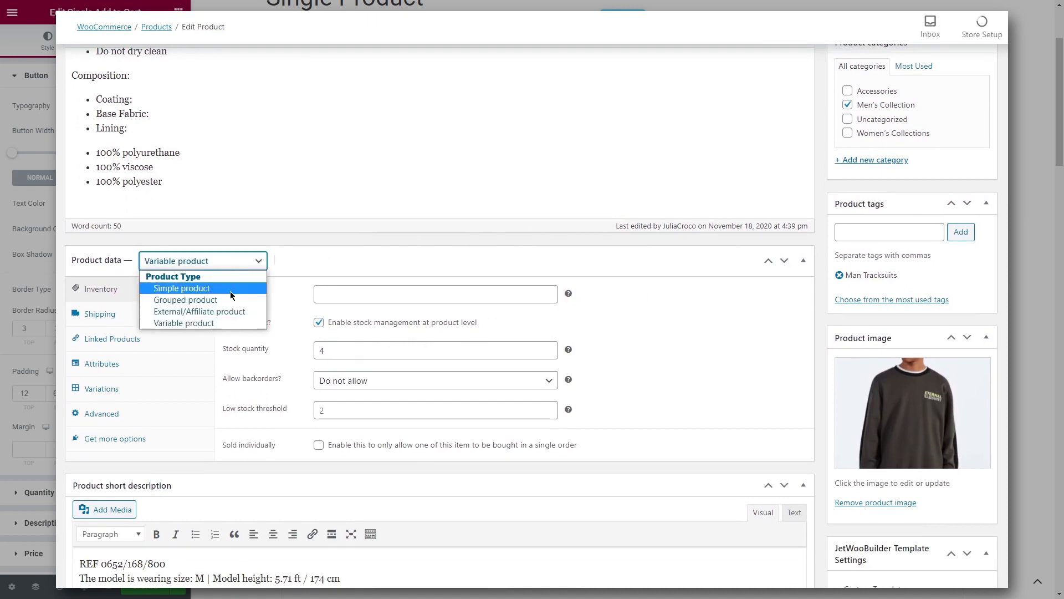
left_click(233, 324)
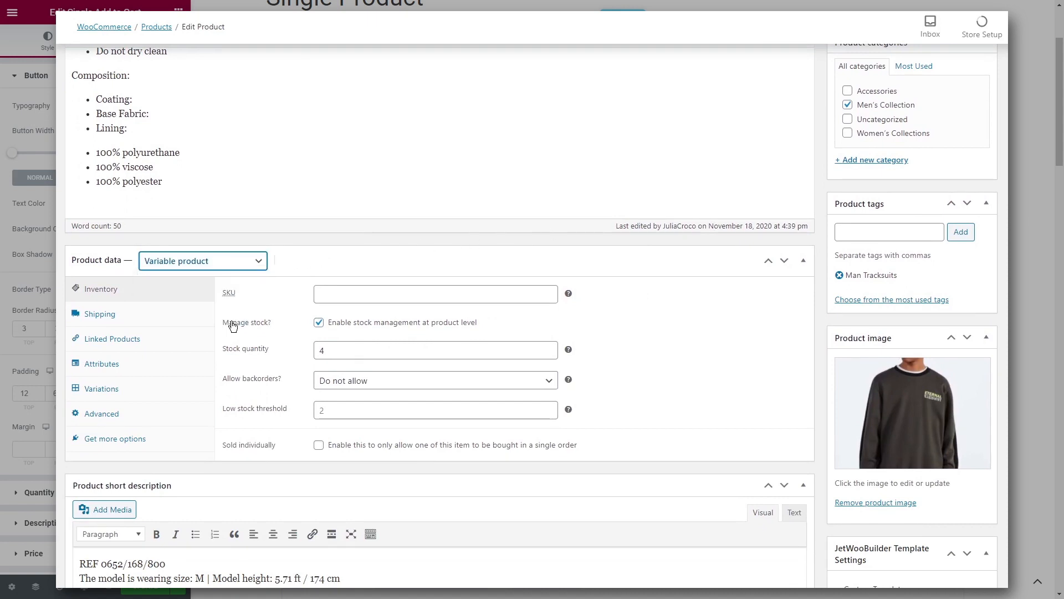
- Review the sweatshirt's variations, the available variation actions, and the detail fields of the Gray XL variation
left_click(102, 388)
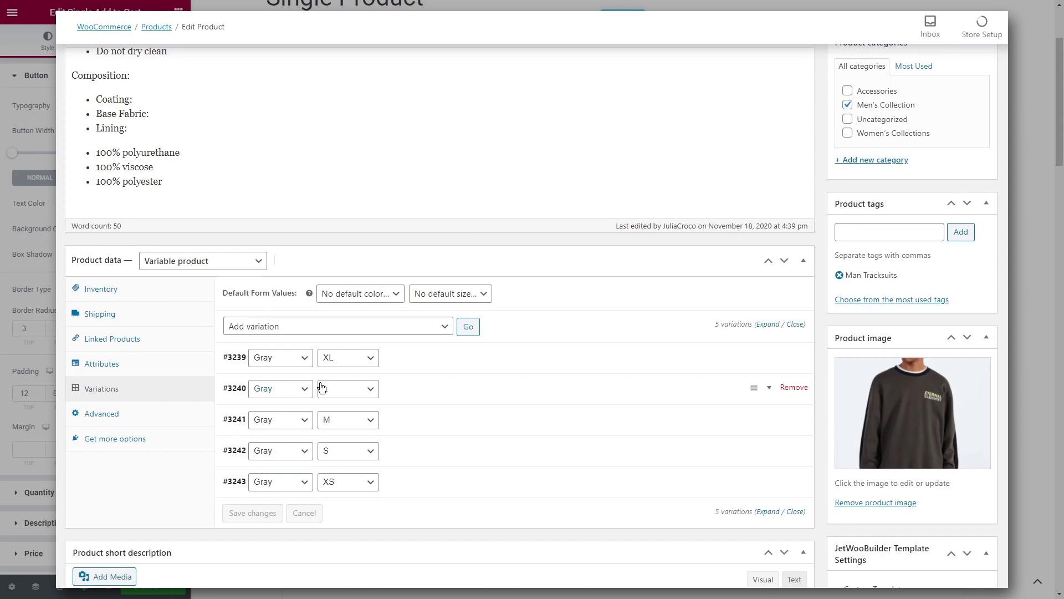
left_click(409, 328)
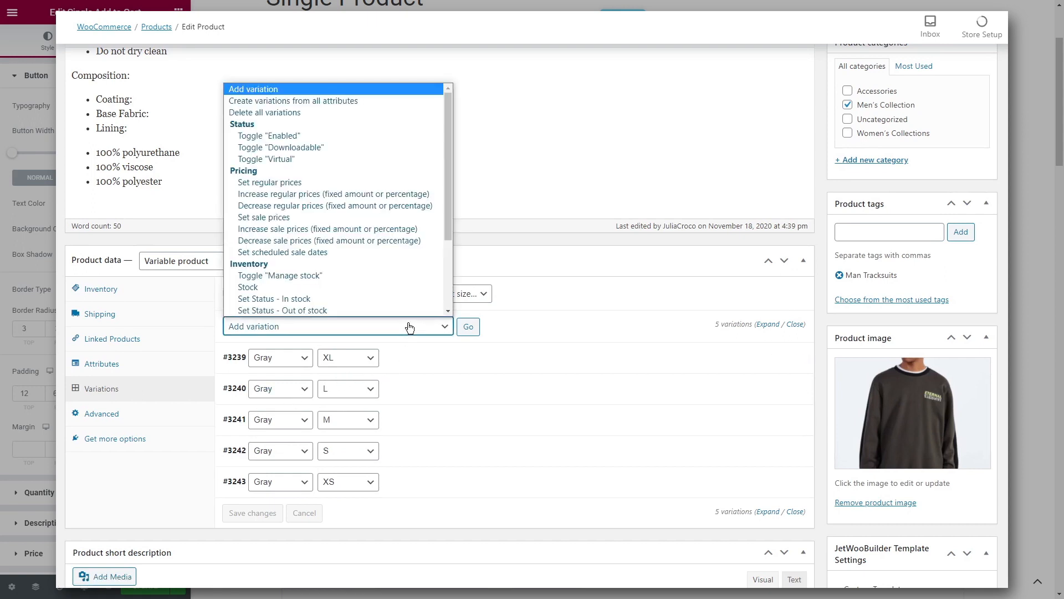
left_click(410, 327)
left_click(432, 357)
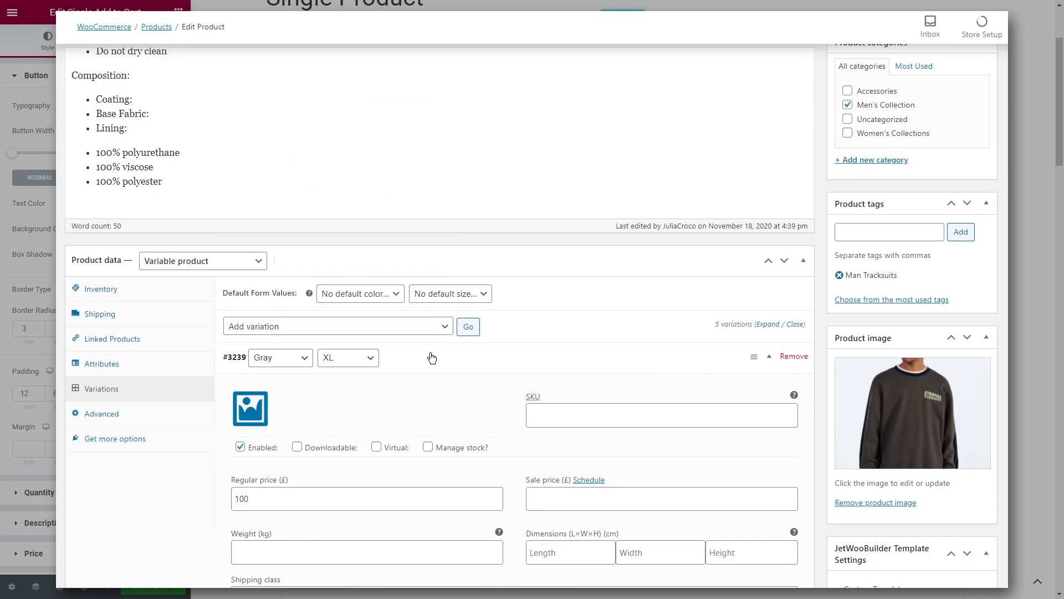
left_click(432, 358)
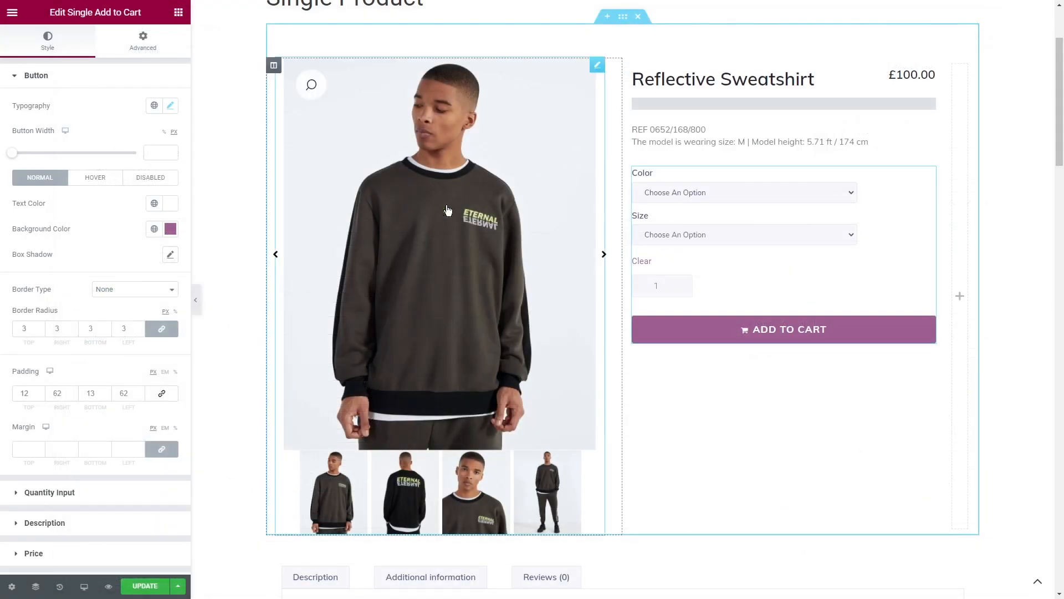
- Set the Add to Cart quantity input's width to 23%, with gray text on a white background and black text on focus
left_click(83, 492)
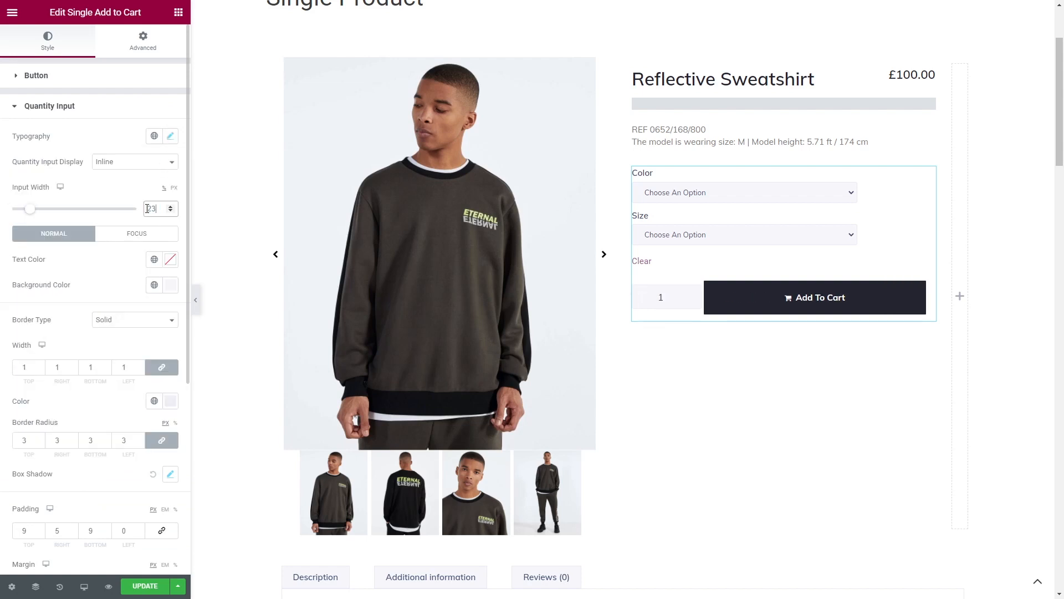
left_click(154, 258)
left_click(170, 285)
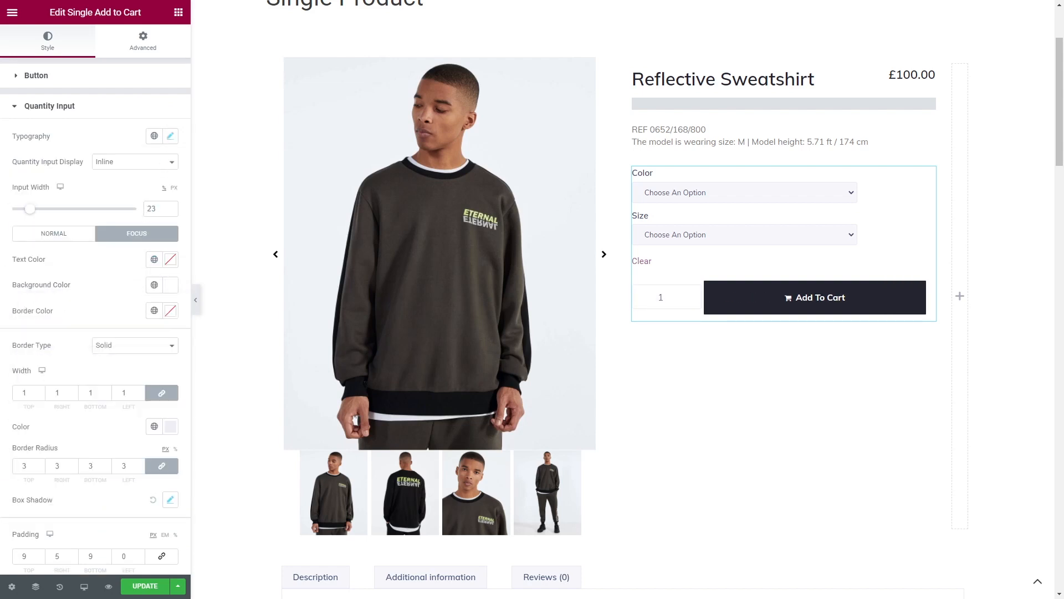
left_click(170, 259)
left_click(100, 407)
left_click(171, 259)
- Set the quantity input's border width to 1 and its border radius to 0
left_click(122, 392)
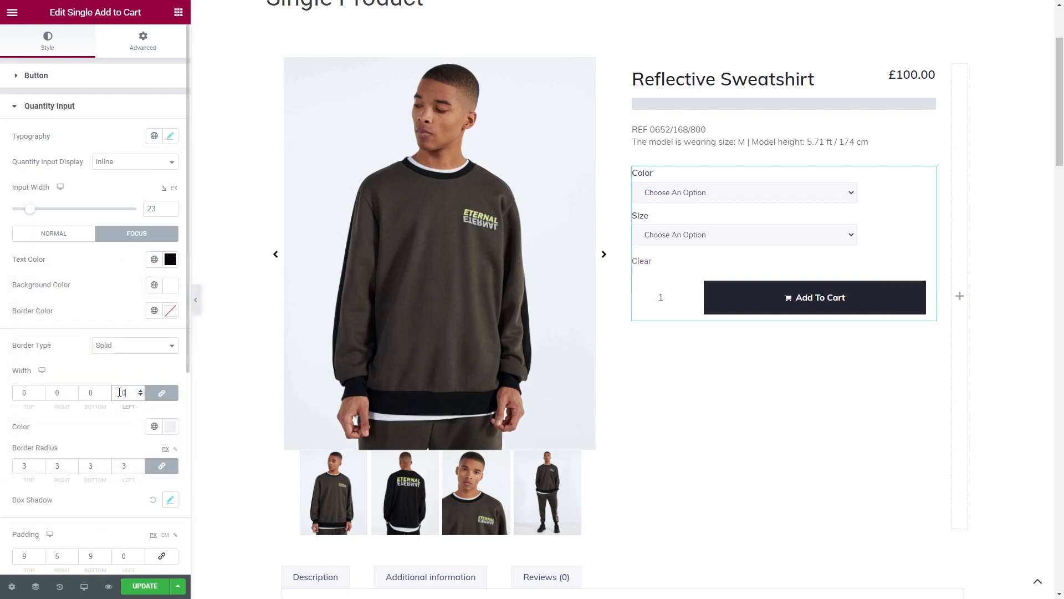
double_click(122, 466)
type("0")
- Set the quantity input's padding to 17 on all sides and add a margin on its right side only
scroll(120, 467, "down", 2)
double_click(122, 433)
type("17")
double_click(88, 434)
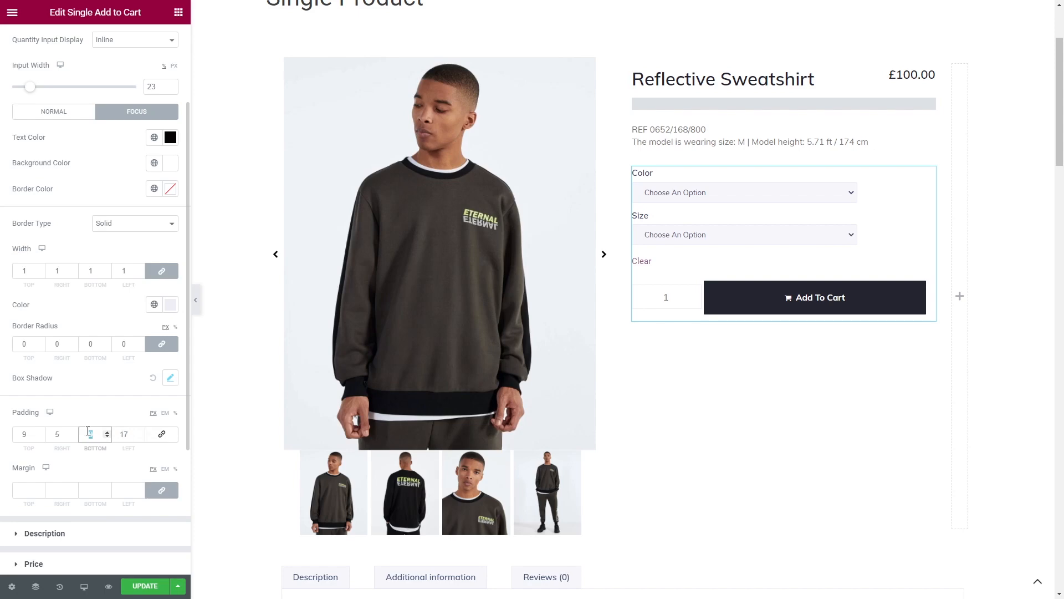
type("17")
double_click(55, 434)
left_click(161, 490)
left_click(61, 490)
type("15")
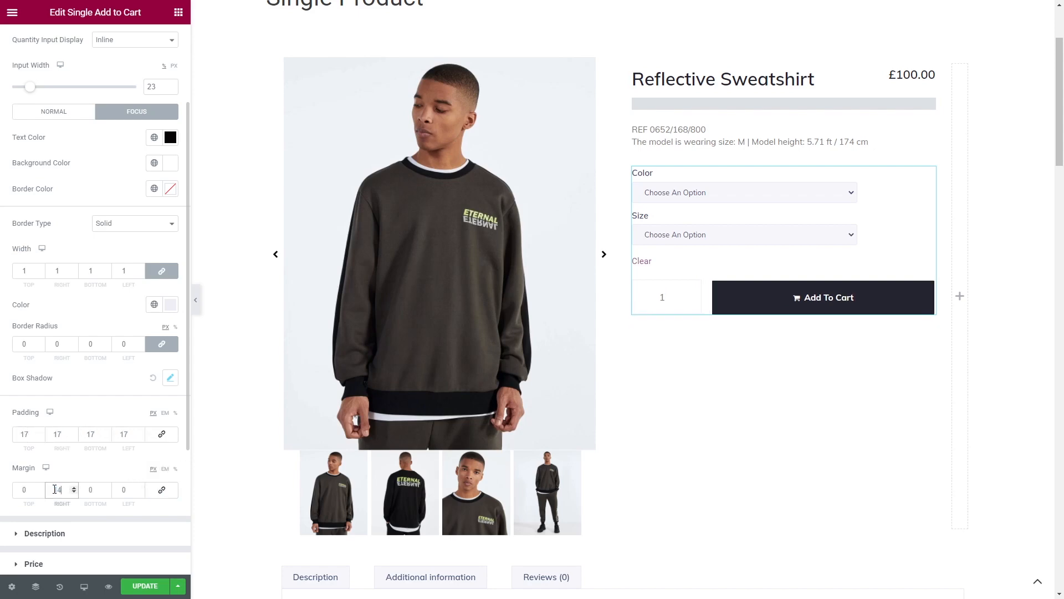
- Recolor the Clear reset link gray and restyle the variation dropdowns with larger, non-capitalized text on white
scroll(83, 488, "down", 3)
left_click(84, 443)
left_click(54, 571)
left_click(170, 44)
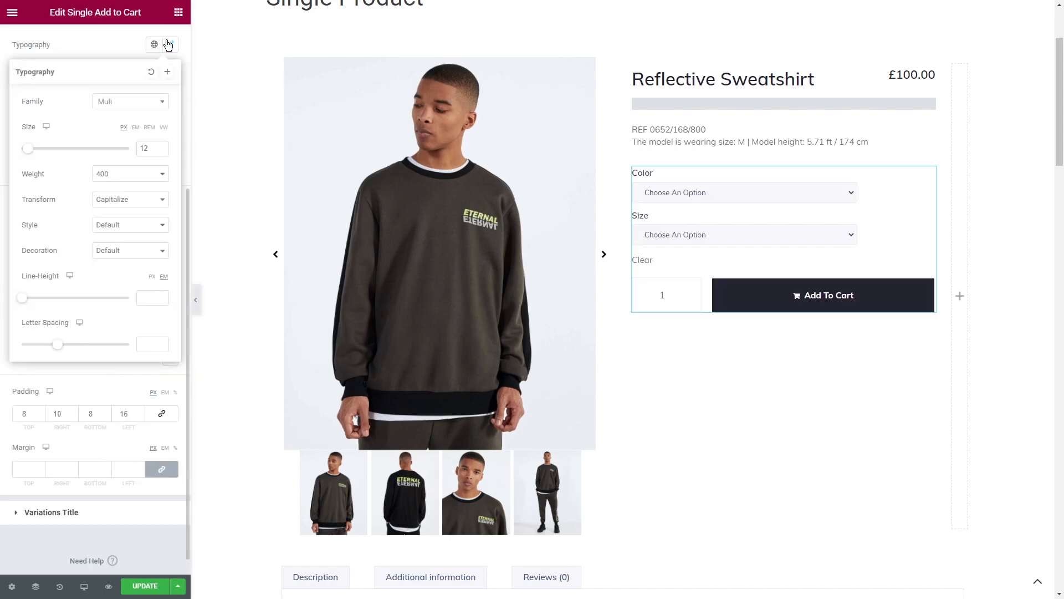
left_click(170, 45)
- Give the variation titles a lighter font weight and the text color #777777
left_click(83, 512)
left_click(171, 319)
scroll(160, 331, "down", 1)
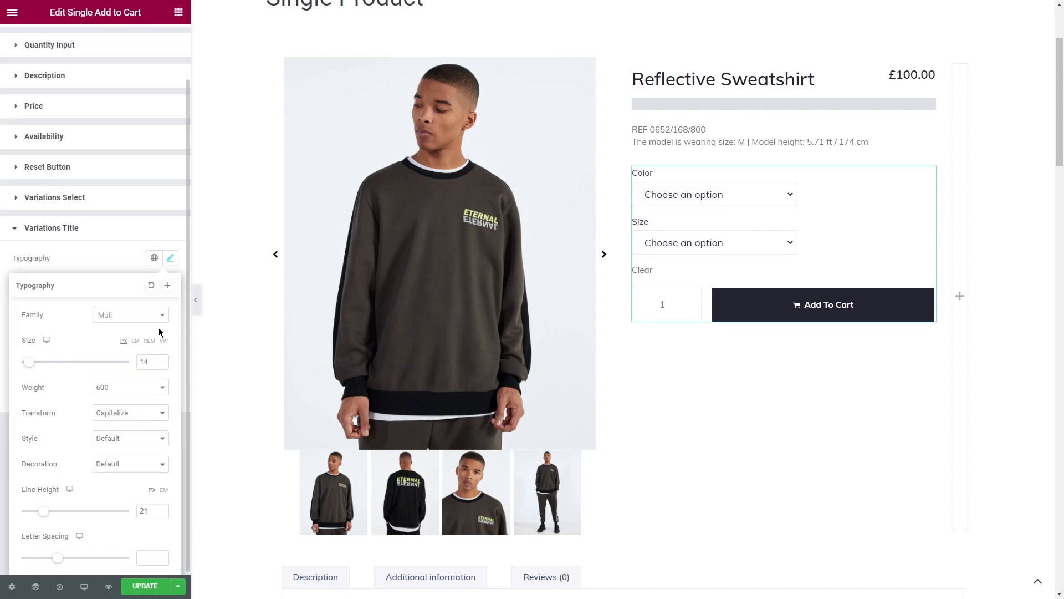
left_click(126, 389)
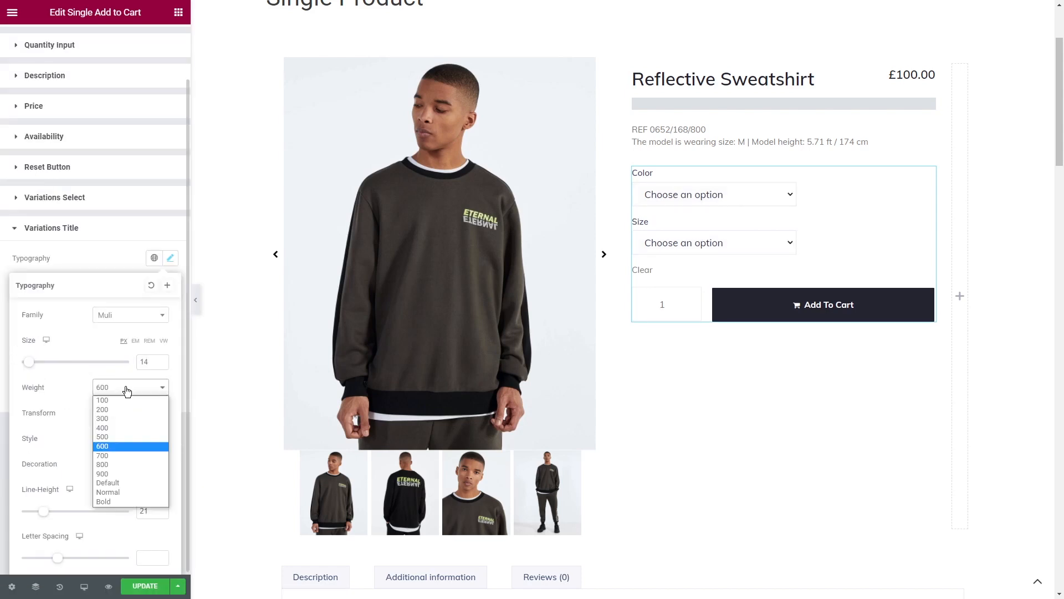
left_click(170, 258)
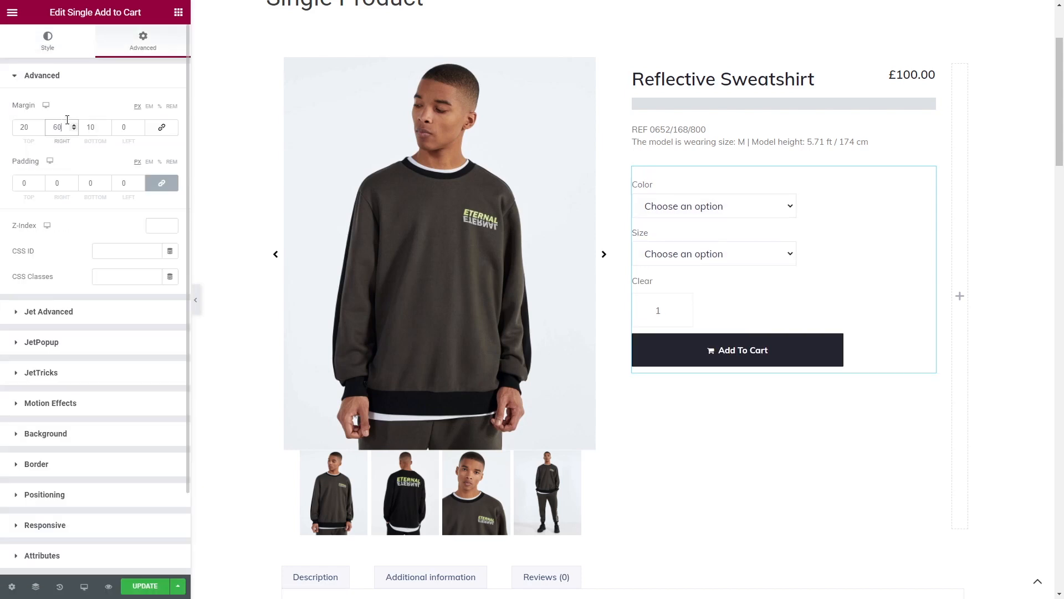
- Place a basic Button widget below the Add to Cart button and set its text to "Size Guide"
left_click(177, 12)
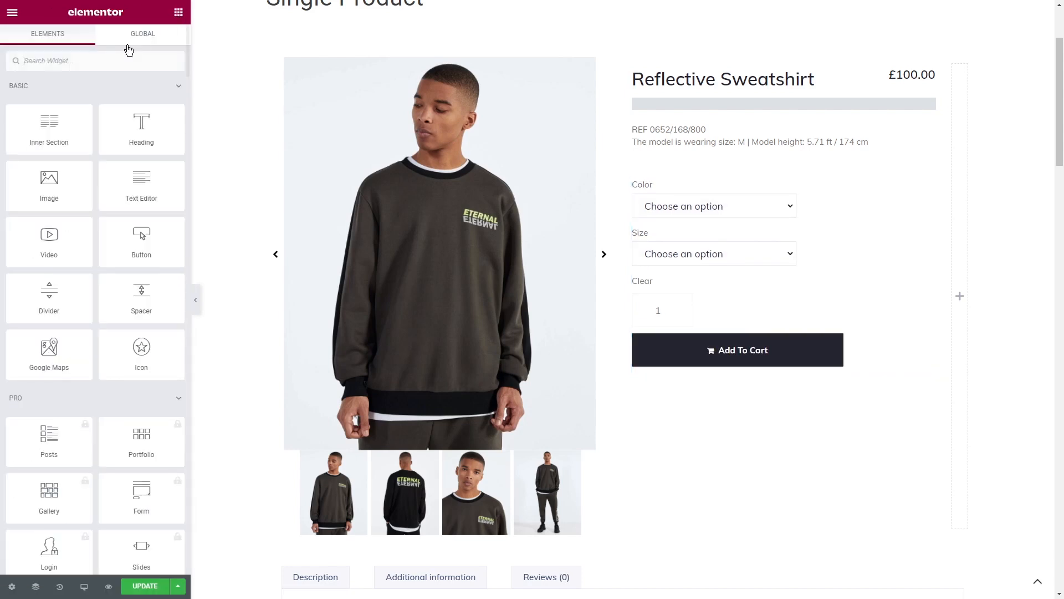
type("butto")
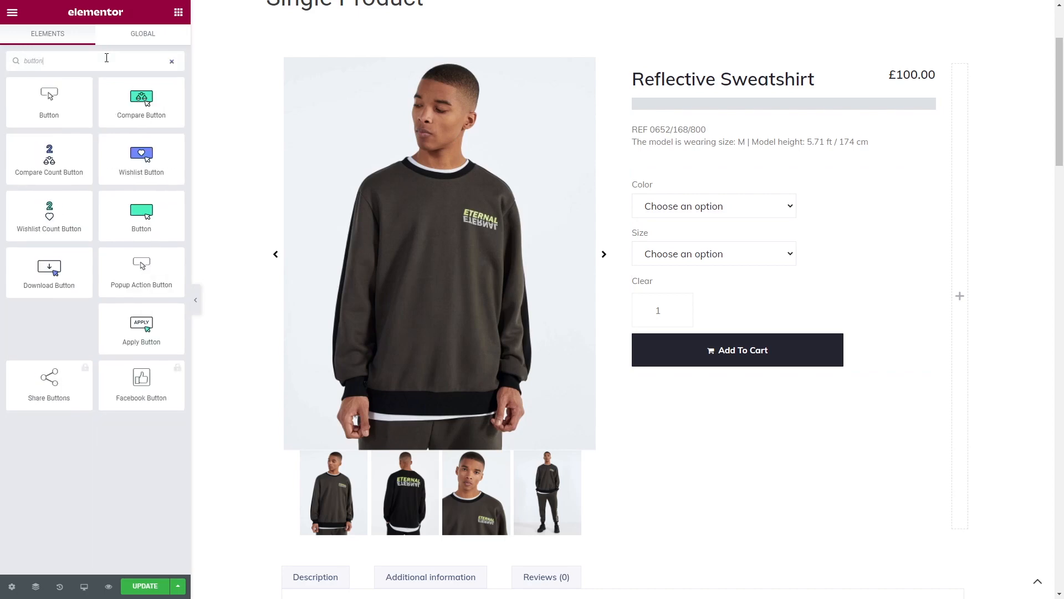
type("n")
left_click_drag(49, 99, 771, 373)
triple_click(95, 131)
type("Size Guide")
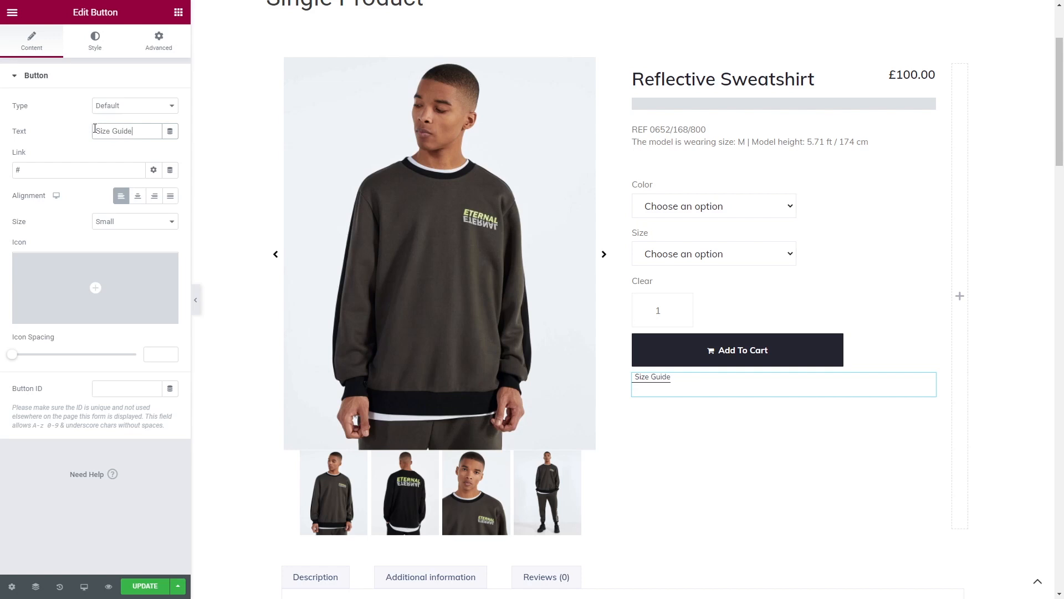
- Set the Size Guide button's margins to 8 on top, 17 at the bottom and 0 on both sides
left_click(160, 39)
left_click(38, 126)
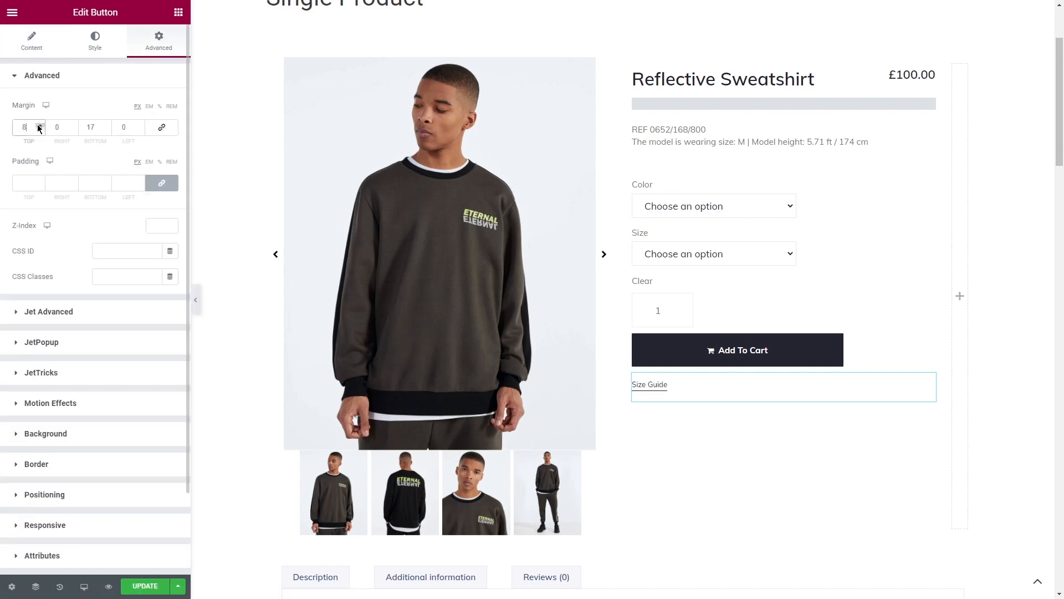
- Add a two-column inner section below the Size Guide button and place a Wishlist Button widget in its first column
left_click(178, 12)
left_click_drag(53, 141, 776, 399)
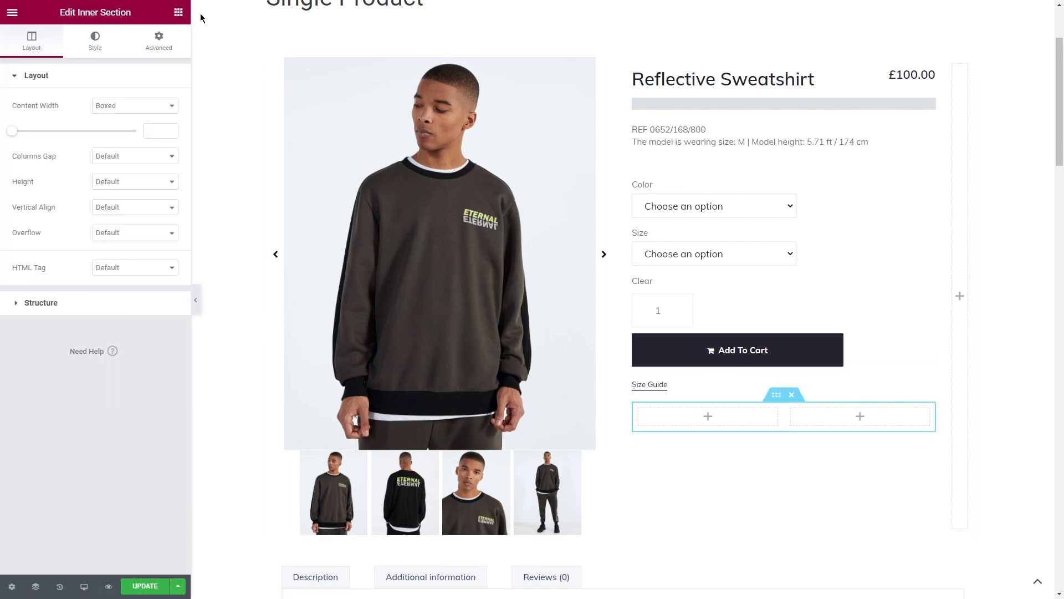
left_click(178, 13)
type("wishlist")
left_click_drag(44, 91, 700, 416)
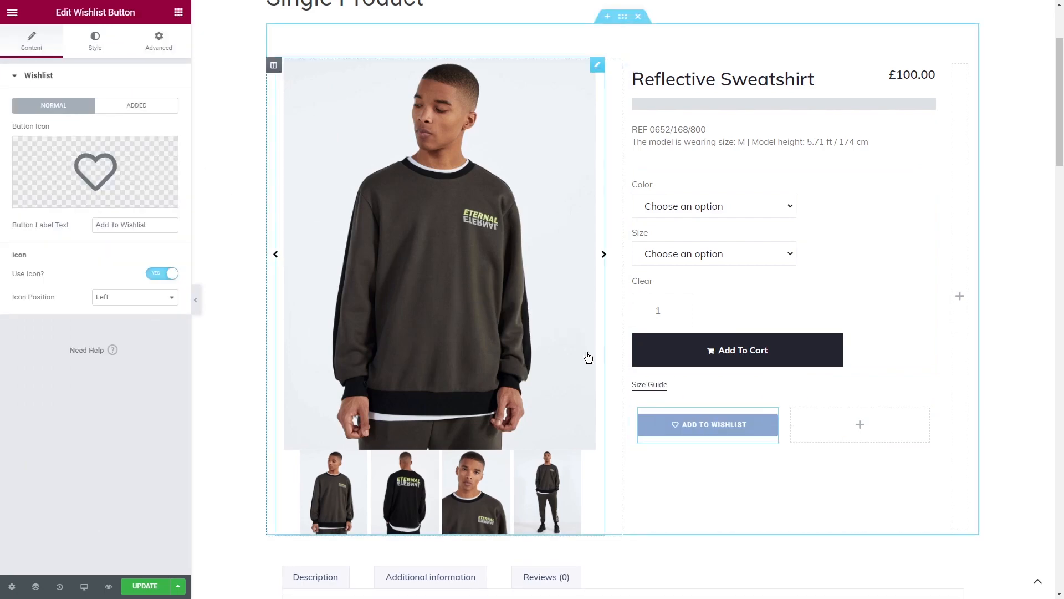
- Place a Compare Button widget in the second column of the inner section, beside the Wishlist button
left_click(178, 12)
type("compare")
left_click_drag(45, 100, 858, 435)
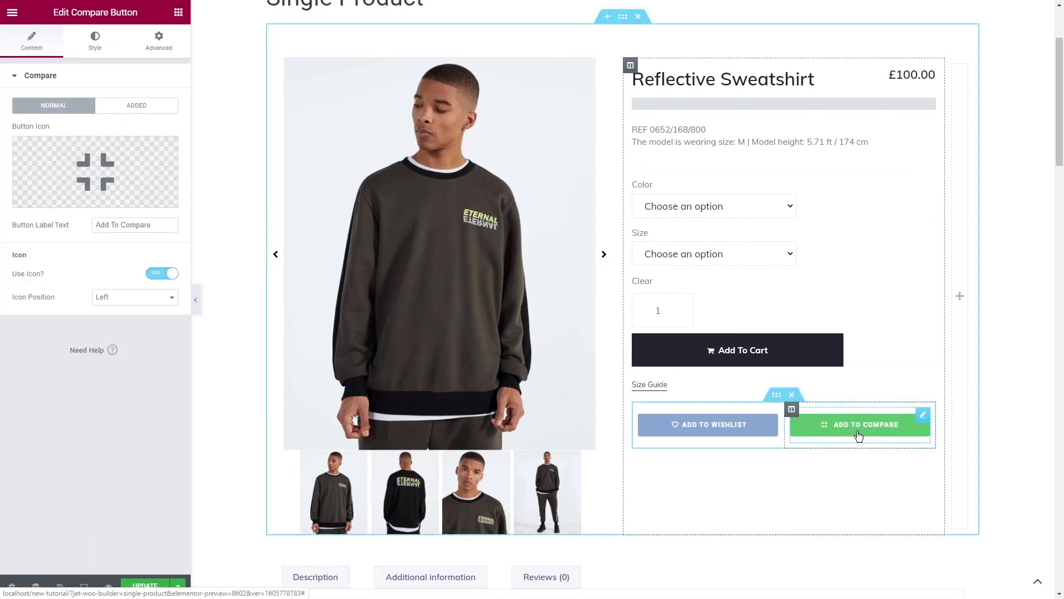
- Replace the Wishlist button's normal-state icon with a thin outlined heart image from the media library
left_click(772, 416)
left_click(133, 194)
left_click(712, 344)
left_click(1005, 562)
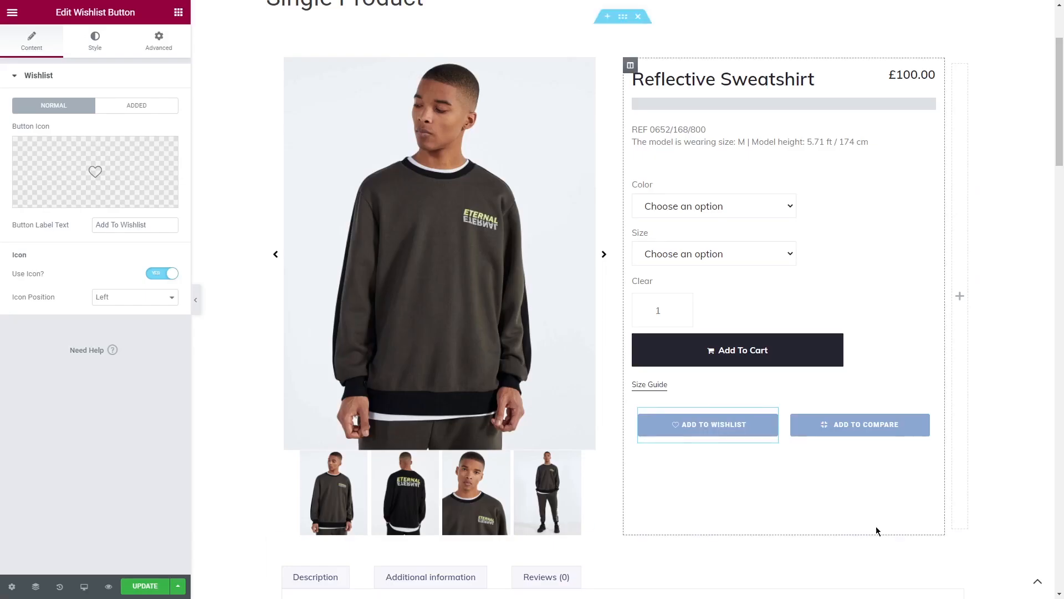
- Set the Wishlist button's typography to the Muli family, size 14 px, weight 700 and Normal transform
left_click(94, 41)
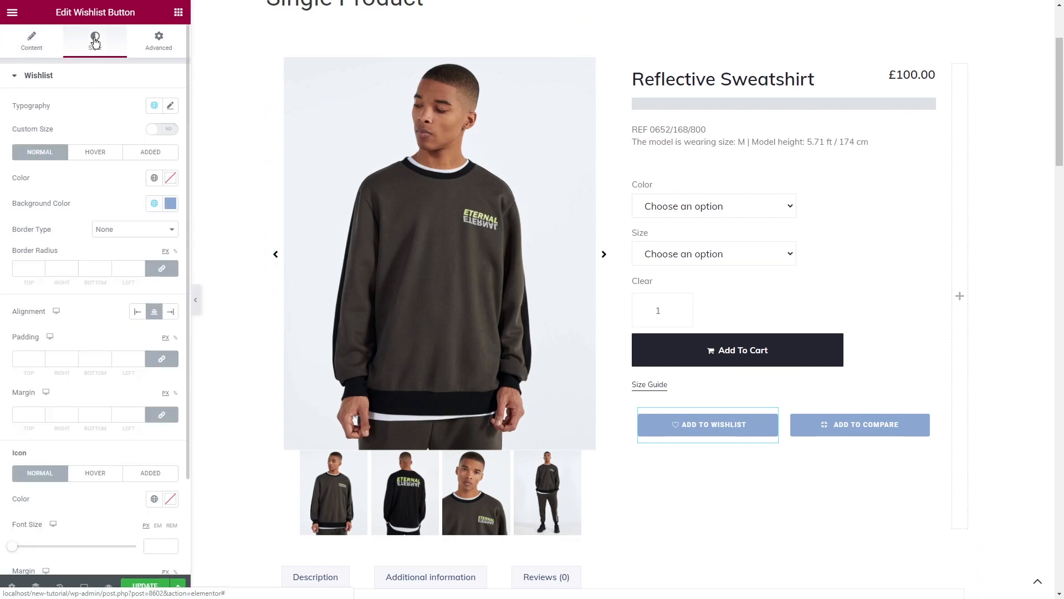
left_click(170, 105)
left_click(130, 162)
type("muli")
left_click(133, 212)
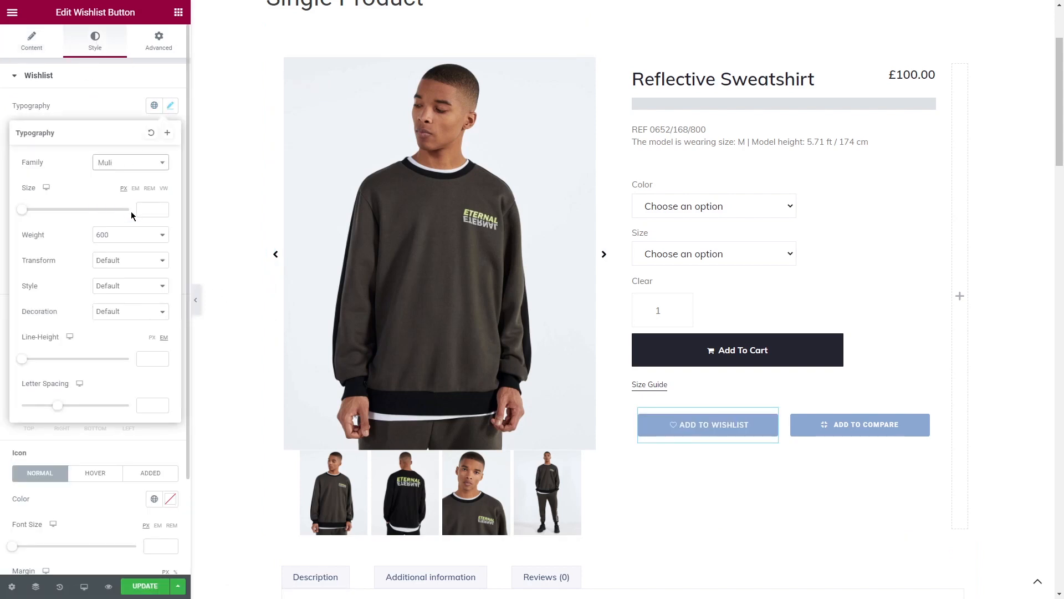
left_click(132, 235)
left_click(131, 303)
left_click(127, 260)
left_click(129, 310)
- Give the Wishlist button's text a line height of 20 px and a letter spacing of 0
left_click(149, 358)
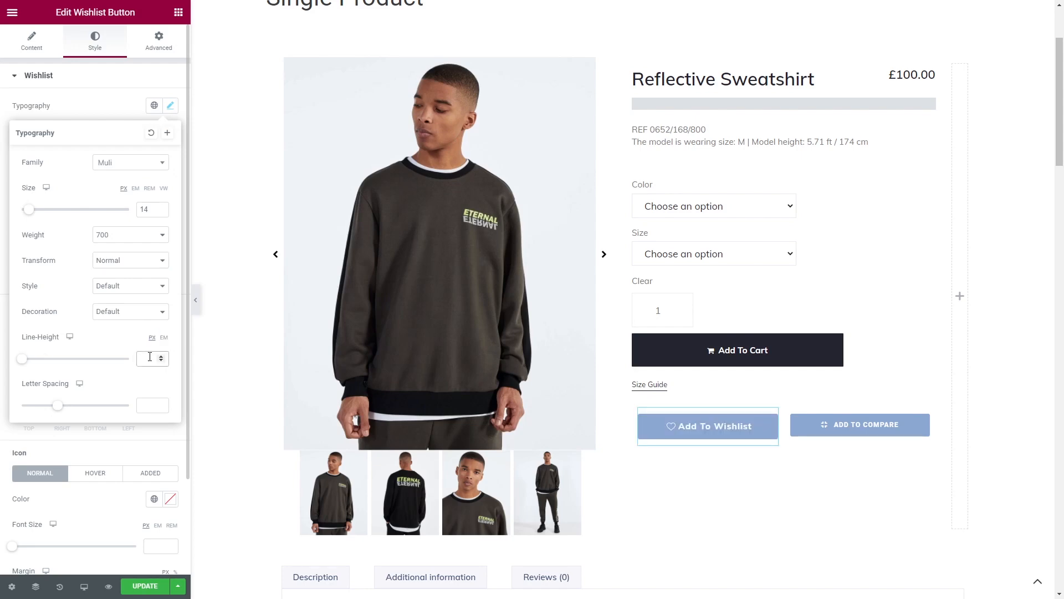
type("20")
key("Tab")
type("0")
left_click(171, 105)
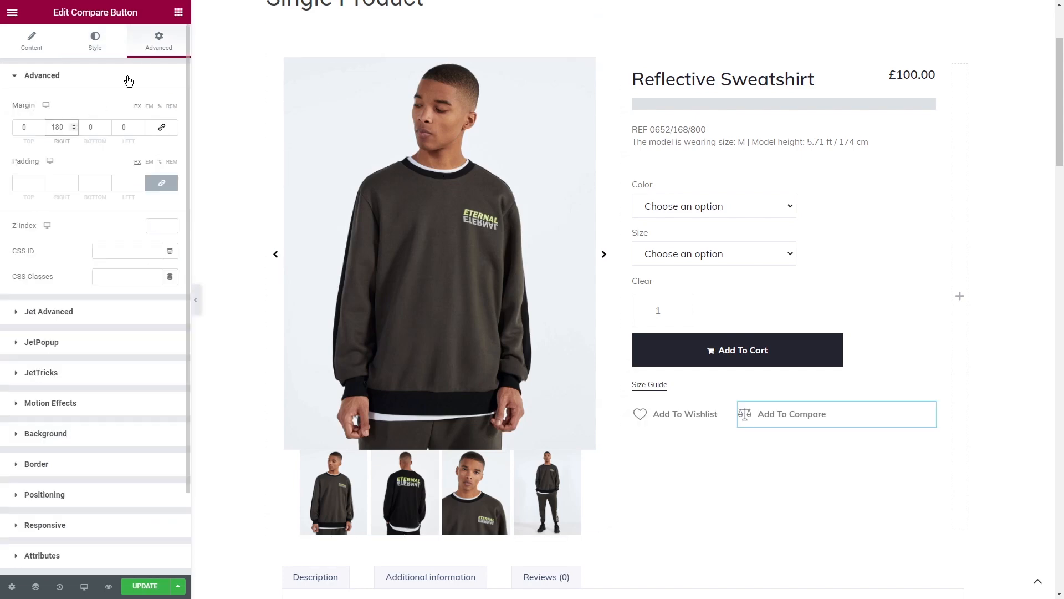
- Add a Single Content widget below the Add To Wishlist and Add To Compare buttons
left_click(179, 12)
type("single")
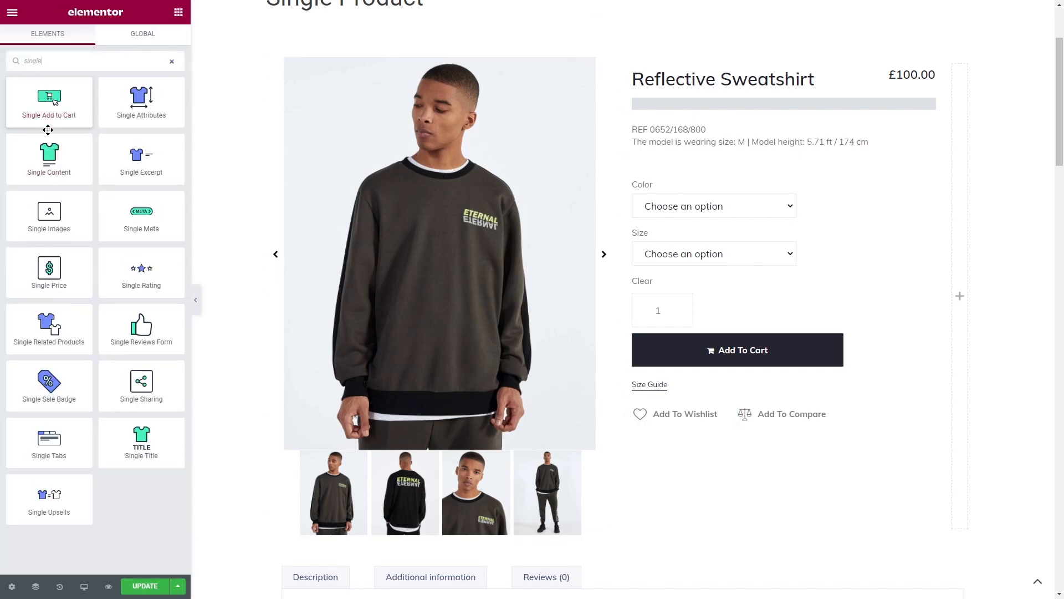
left_click_drag(47, 158, 784, 442)
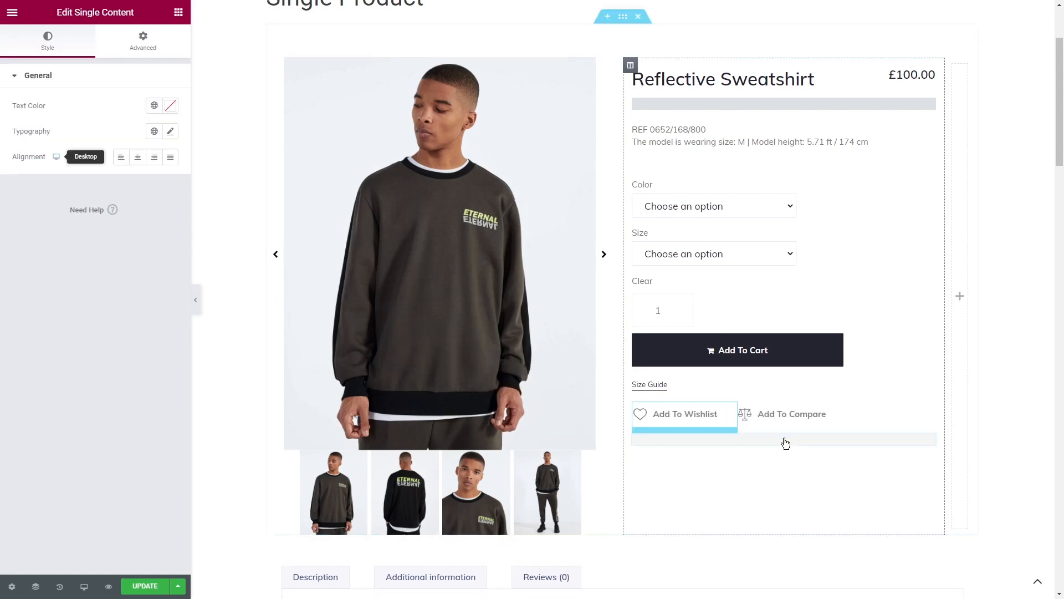
- Delete the Single Tabs widget from the section below the product details
scroll(786, 442, "down", 2)
scroll(785, 442, "down", 1)
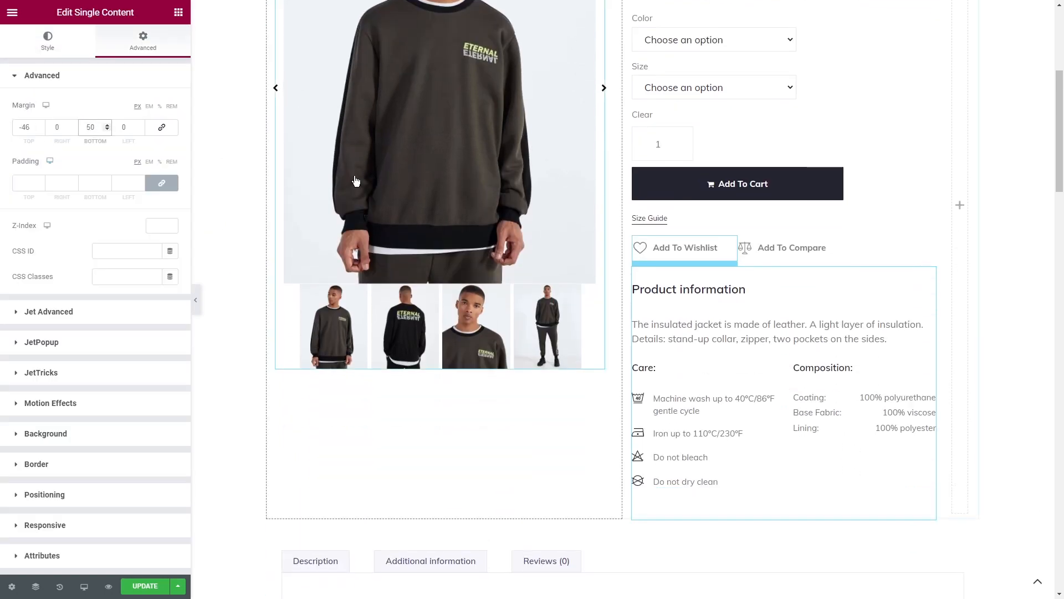
left_click_drag(1061, 162, 1061, 254)
left_click(662, 151)
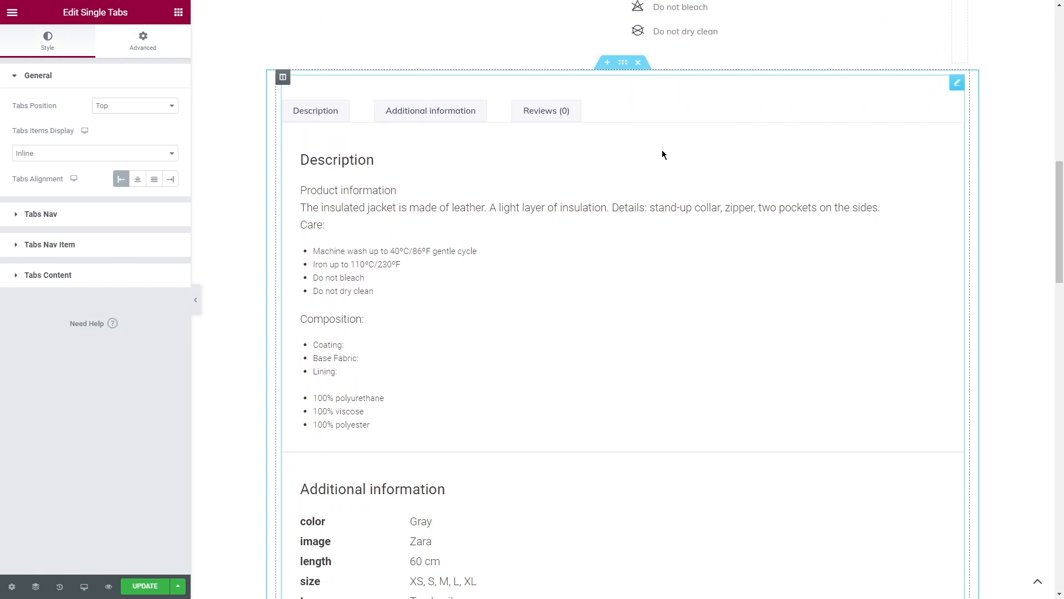
right_click(662, 154)
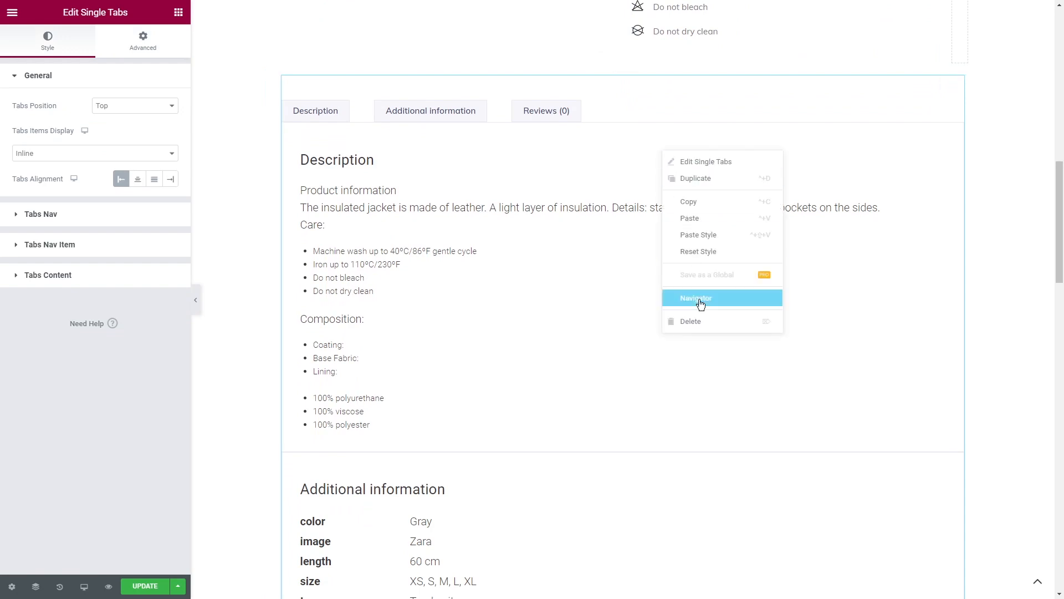
left_click(700, 322)
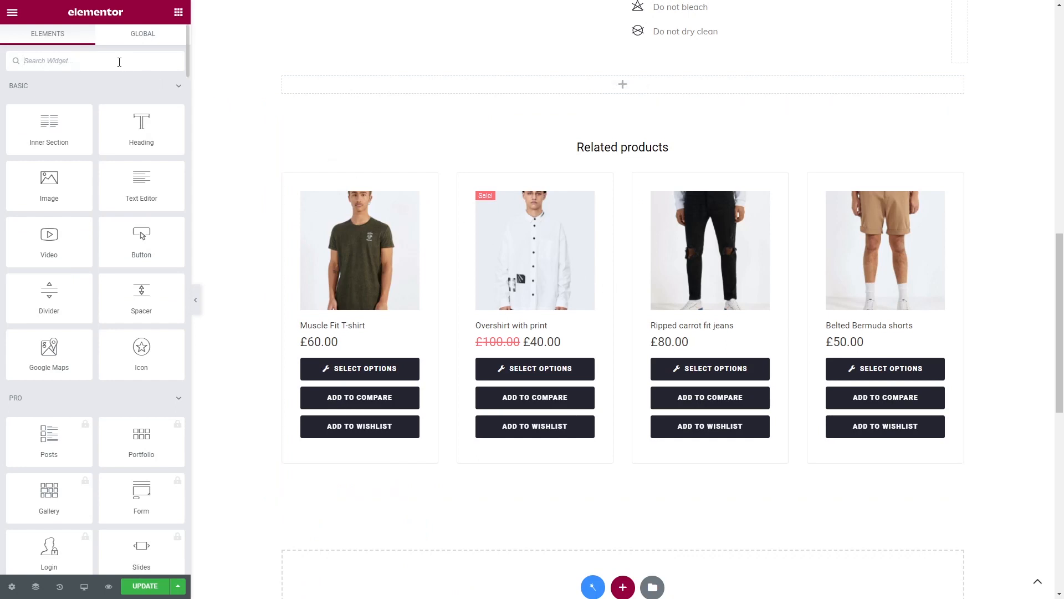
- Place a Single Reviews Form widget in the empty section above Related products and update the template
type("reviews")
left_click_drag(49, 158, 632, 87)
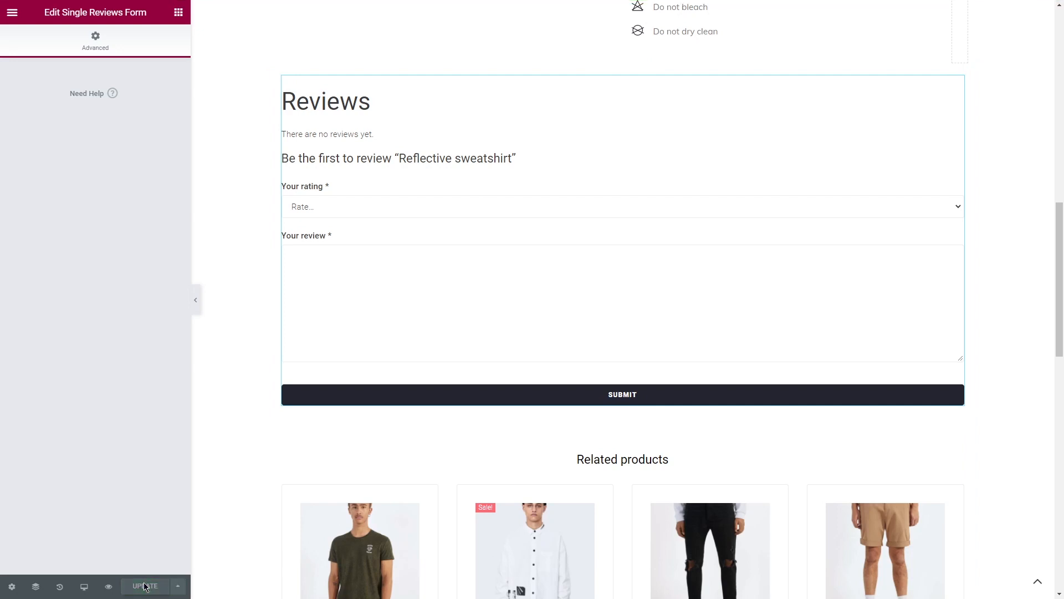
- Preview the product page and advance the gallery slider through the sweatshirt images
left_click(109, 583)
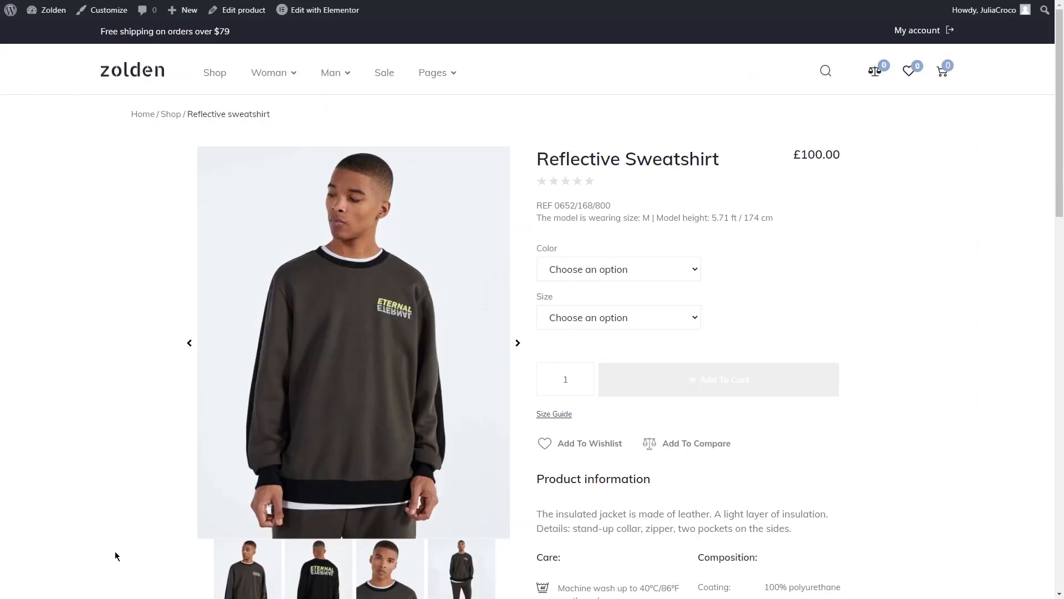
middle_click(141, 400)
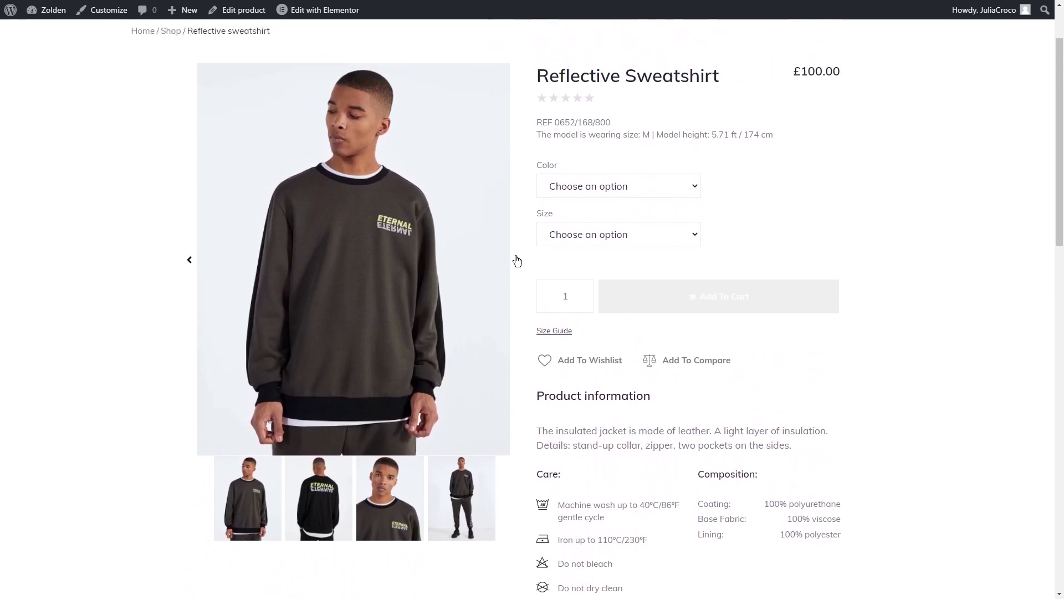
left_click(517, 261)
left_click(517, 261)
left_click(517, 261)
- Choose Gray as the color and S as the size for the sweatshirt in the preview
left_click(571, 188)
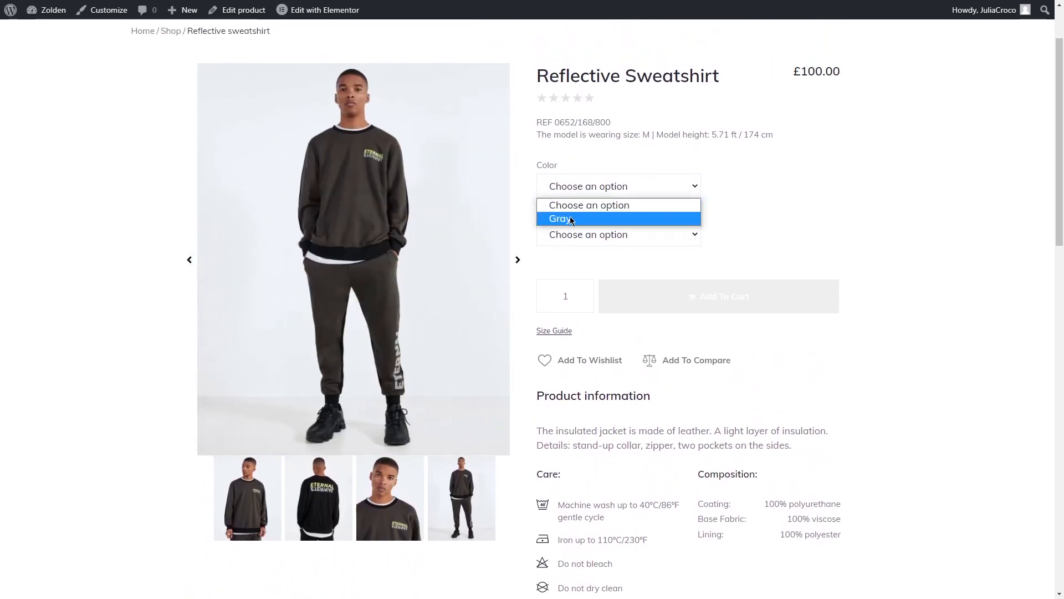
left_click(570, 219)
left_click(570, 234)
left_click(572, 279)
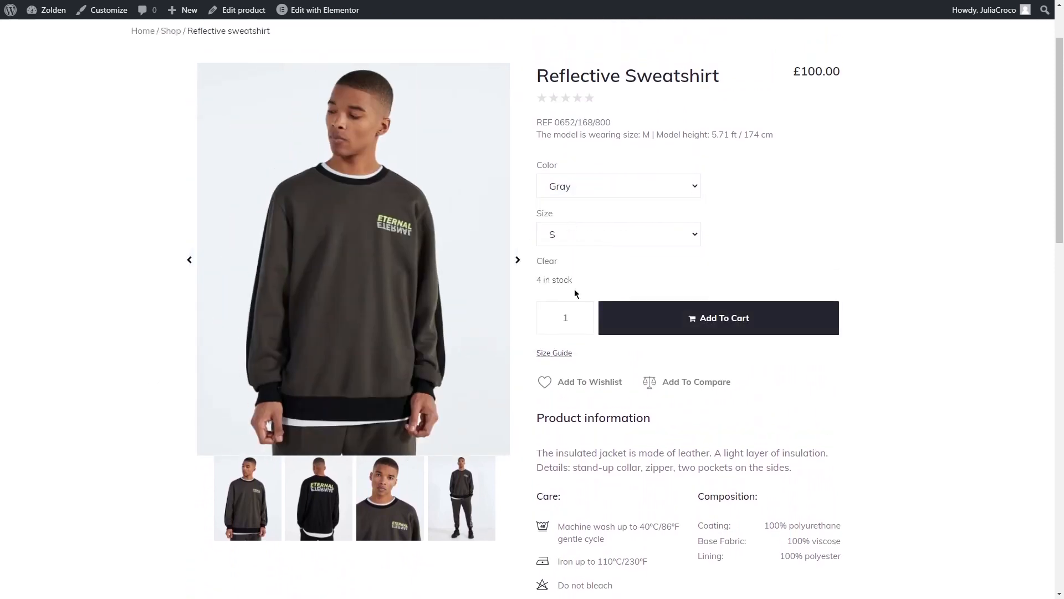
- Add the sweatshirt to the wishlist and the compare list, and clear the selected variation options
left_click(550, 383)
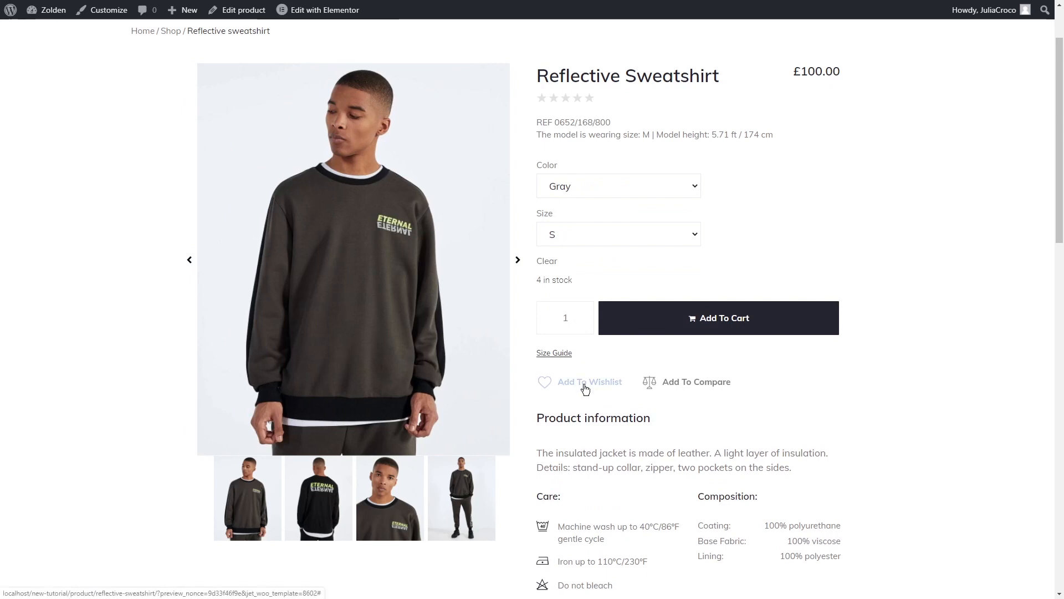
left_click(686, 388)
left_click(548, 261)
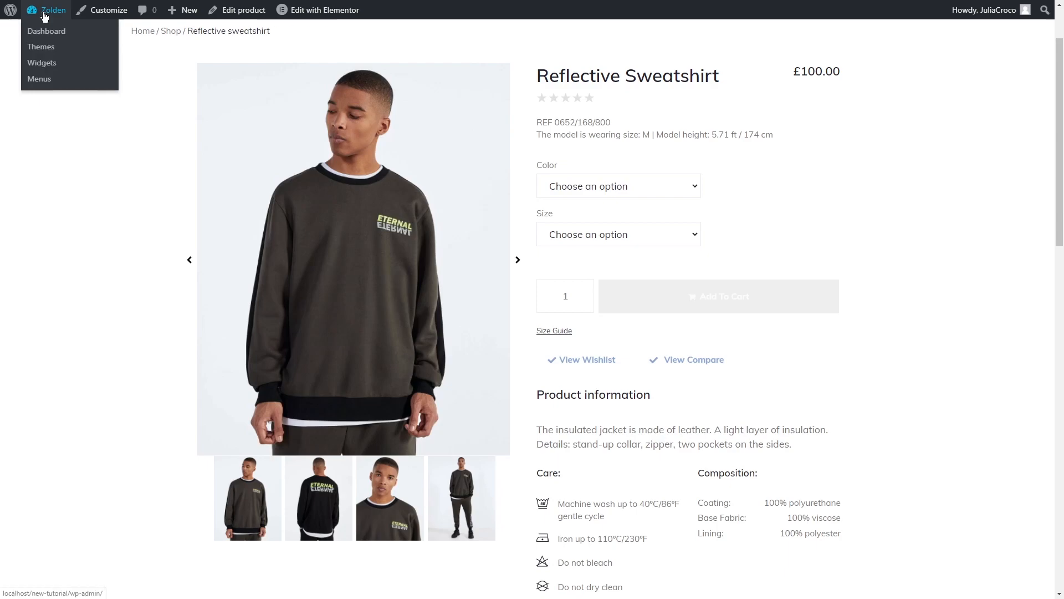
- Open the JetWooBuilder section of the WooCommerce settings and set the Widgets Render Method to Elementor Default
left_click(47, 31)
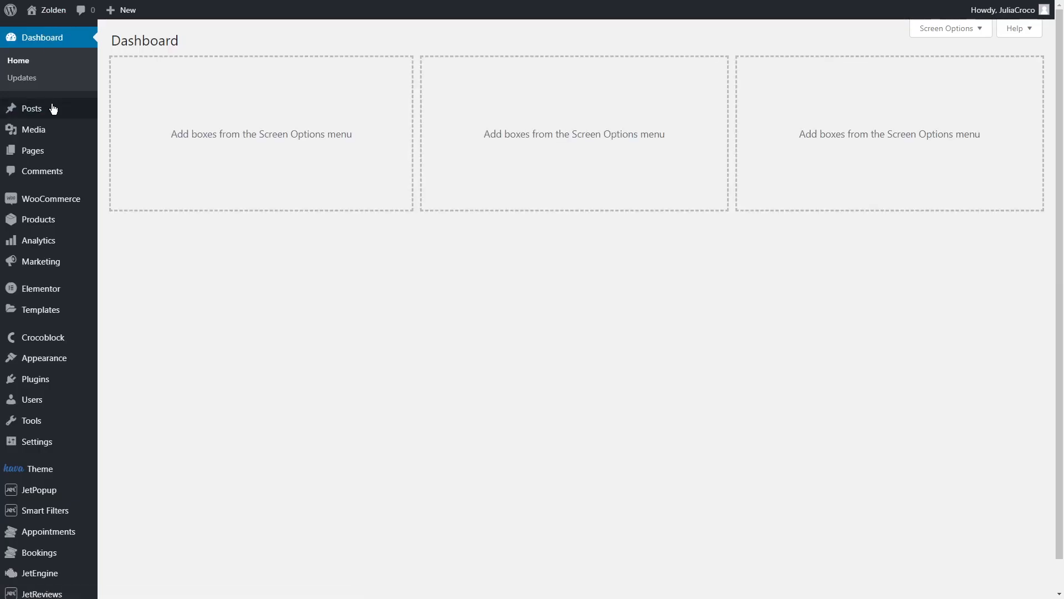
mouse_move(59, 202)
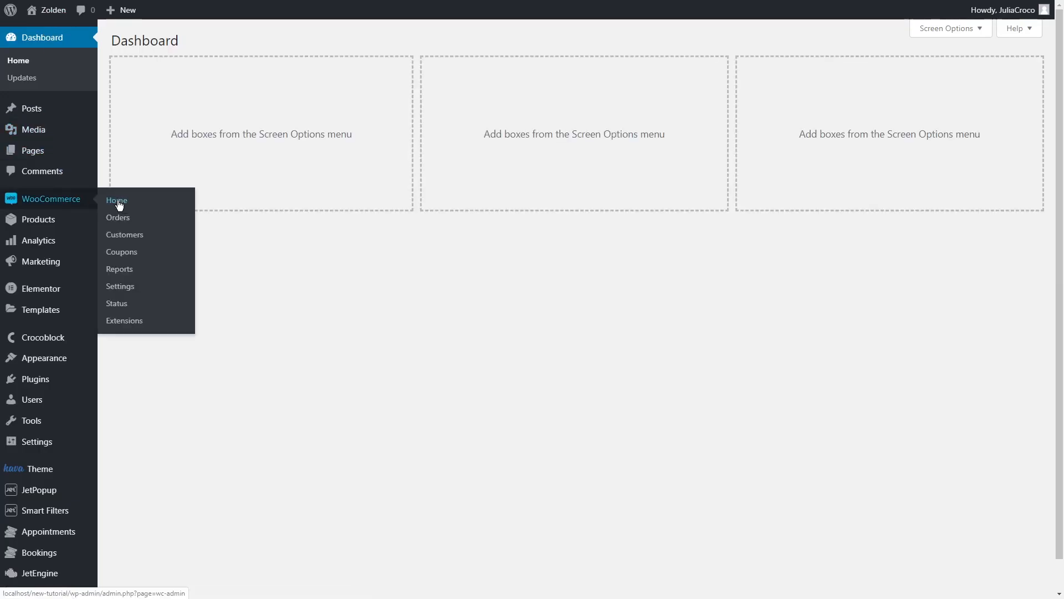
left_click(125, 286)
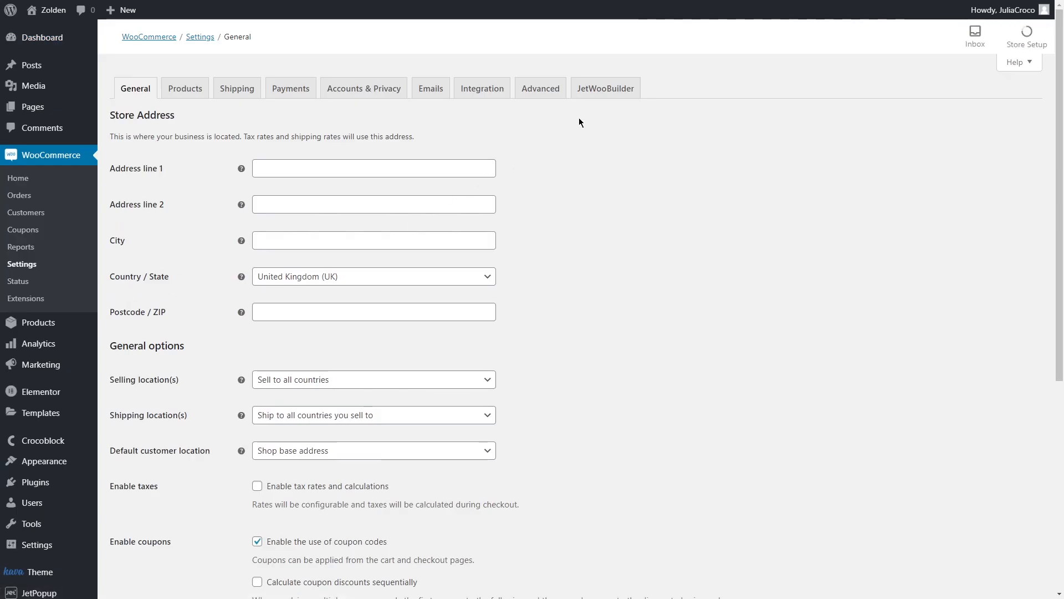
left_click(601, 89)
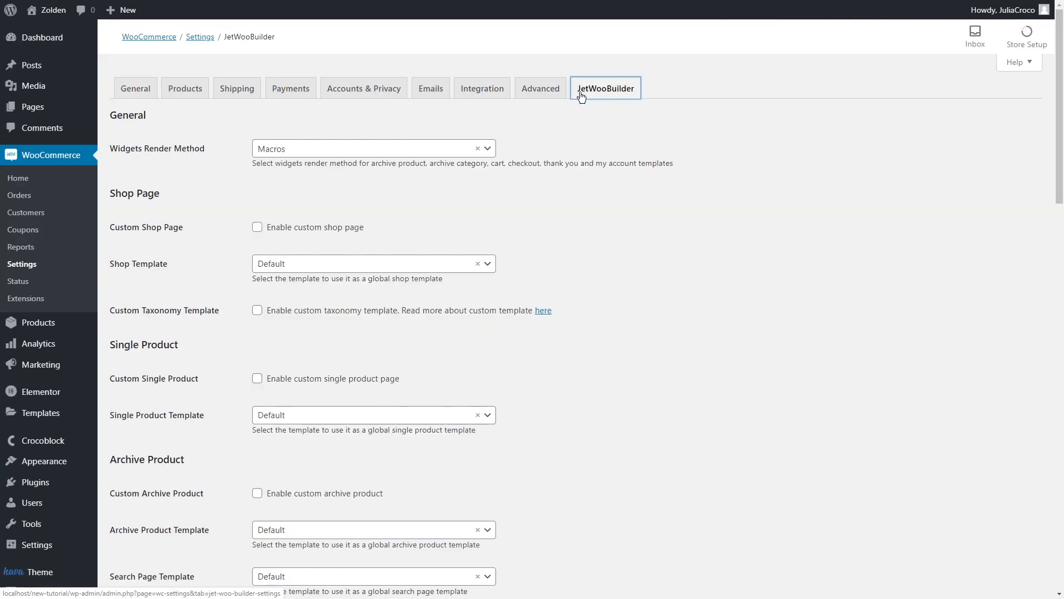
left_click(372, 149)
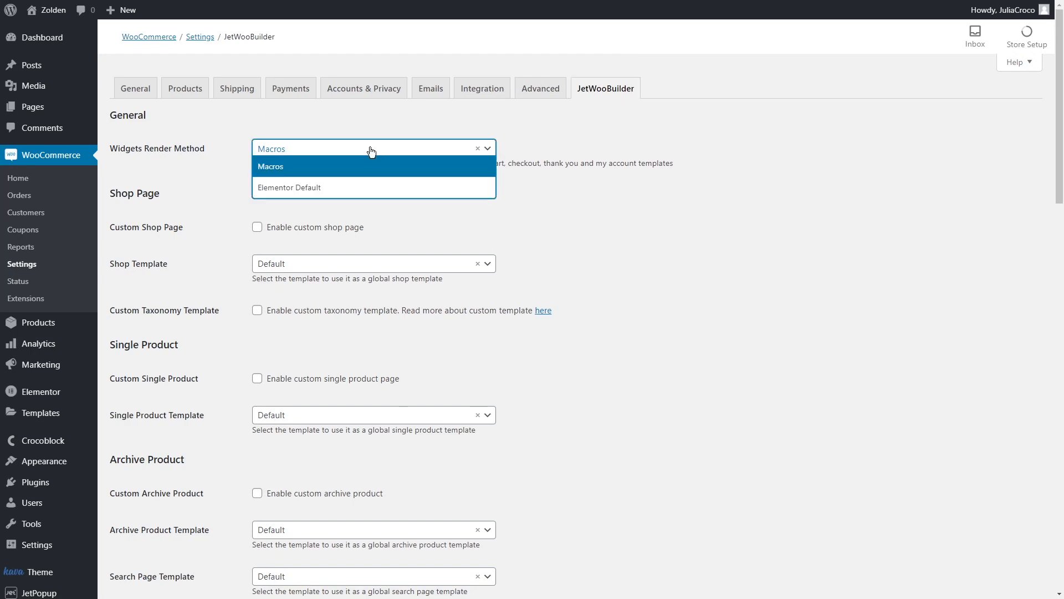
left_click(372, 188)
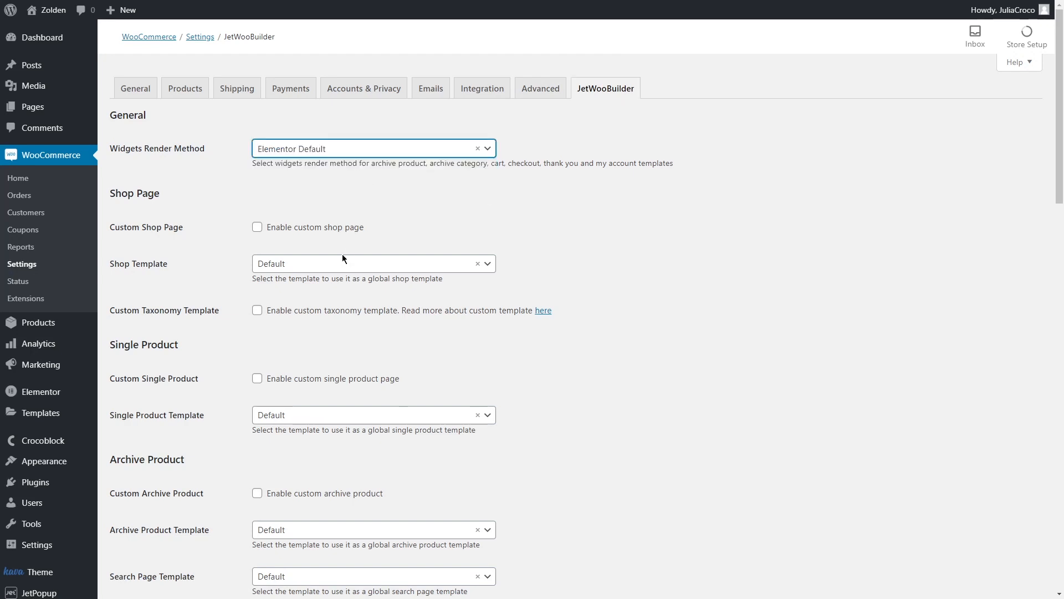
- Enable the custom single product page with Single Product as its template and save the settings
left_click(257, 378)
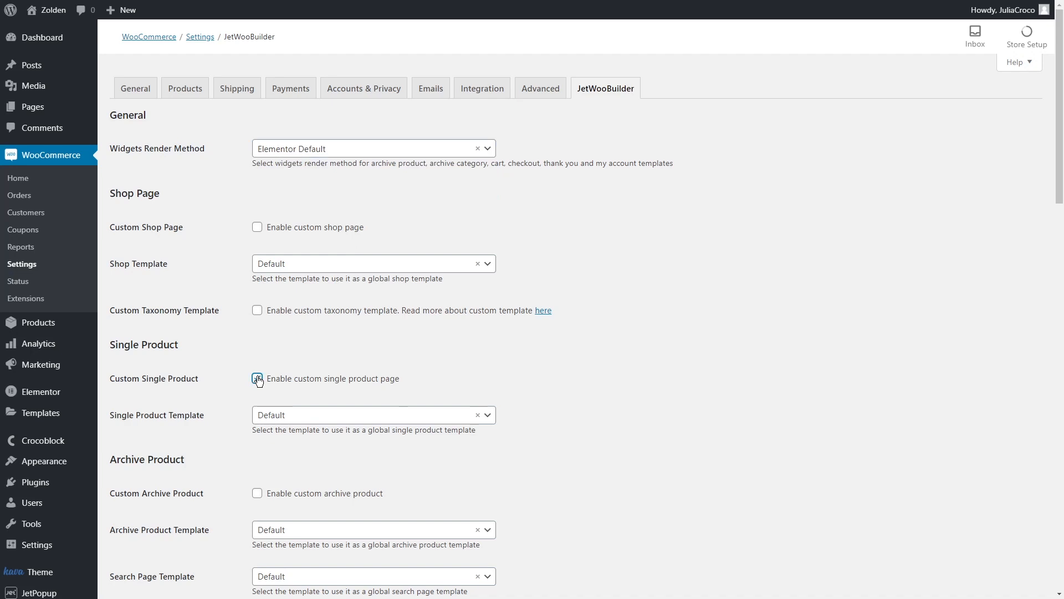
left_click(314, 416)
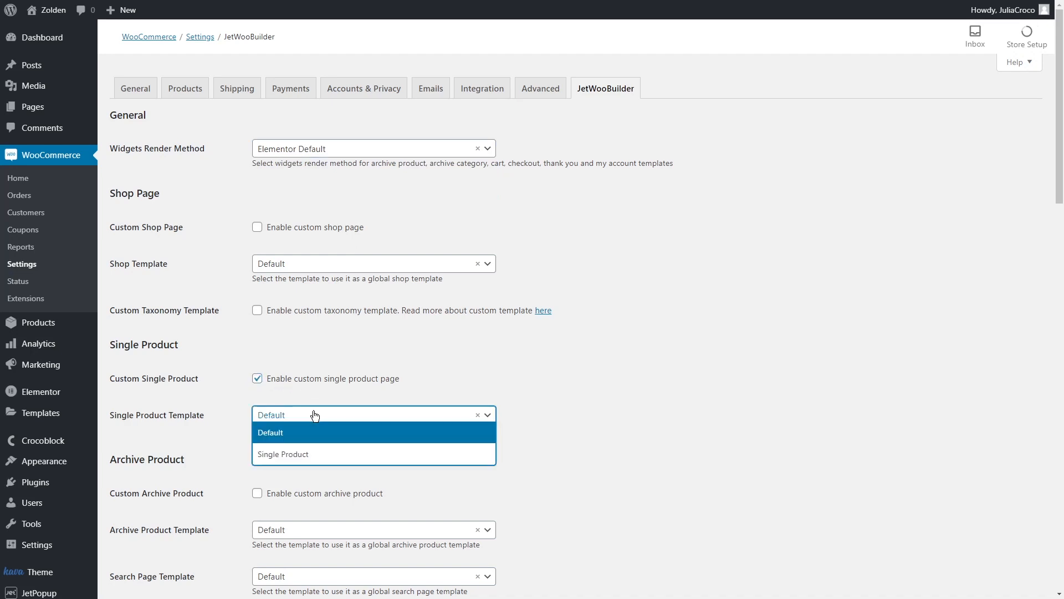
left_click(329, 455)
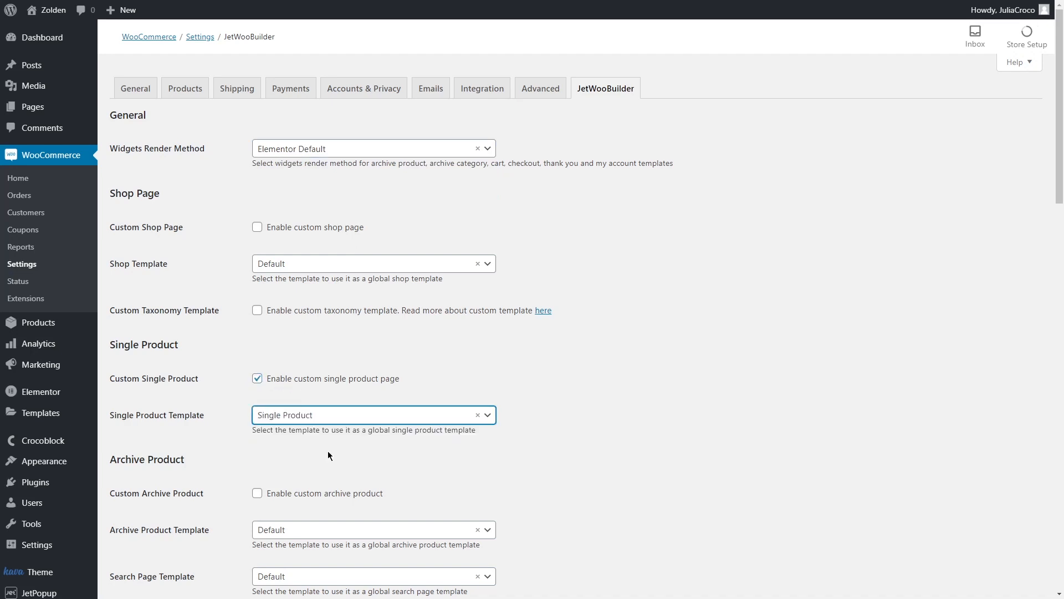
middle_click(689, 363)
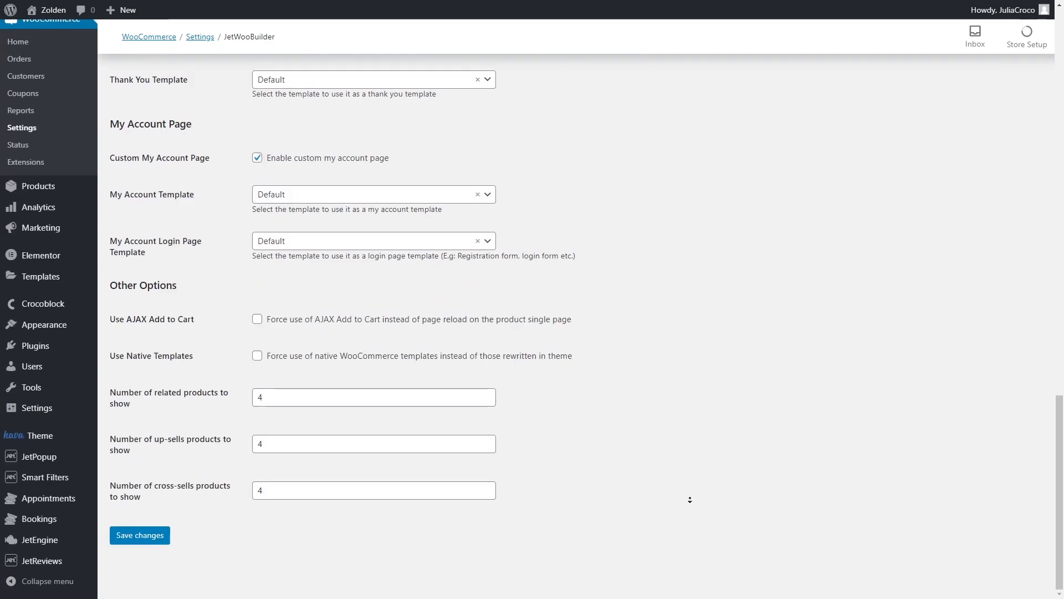
left_click(137, 536)
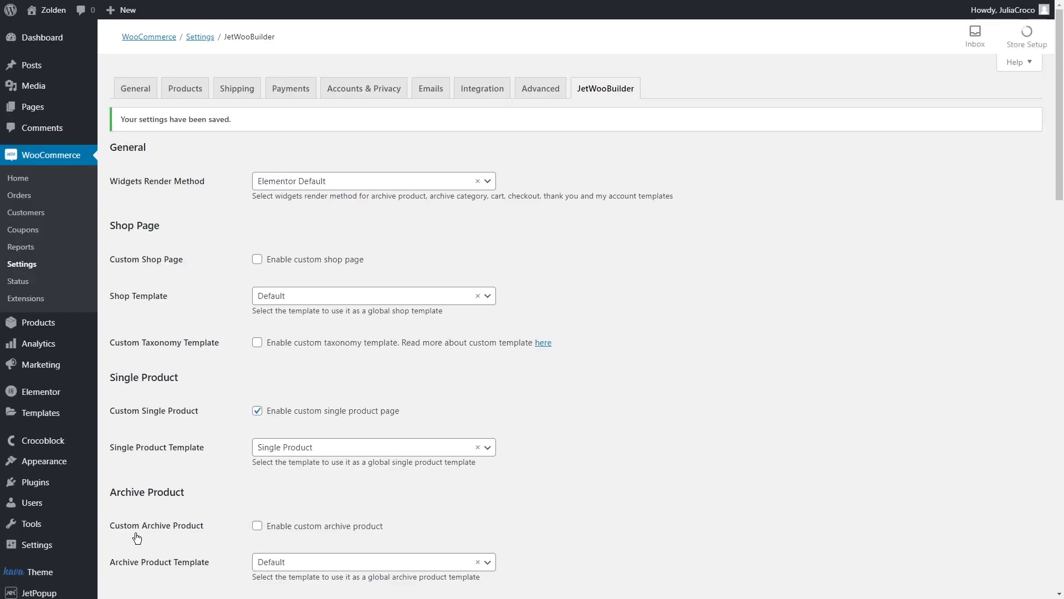